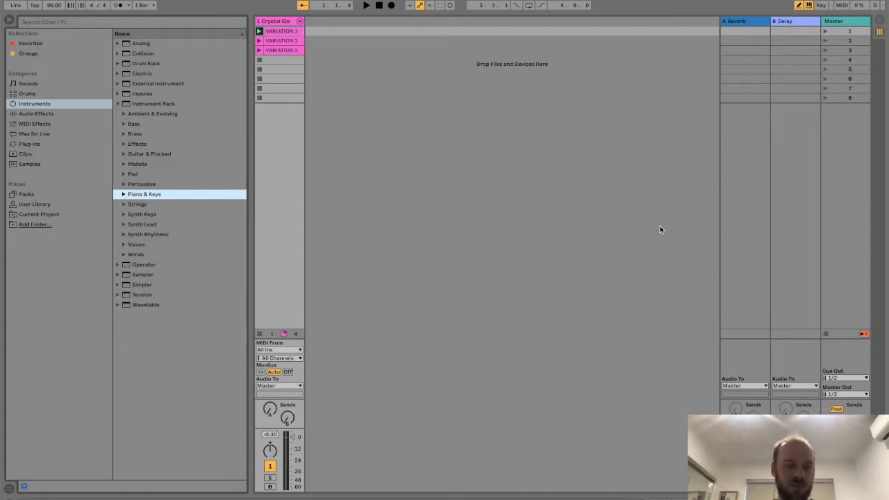
click(124, 195)
click(123, 194)
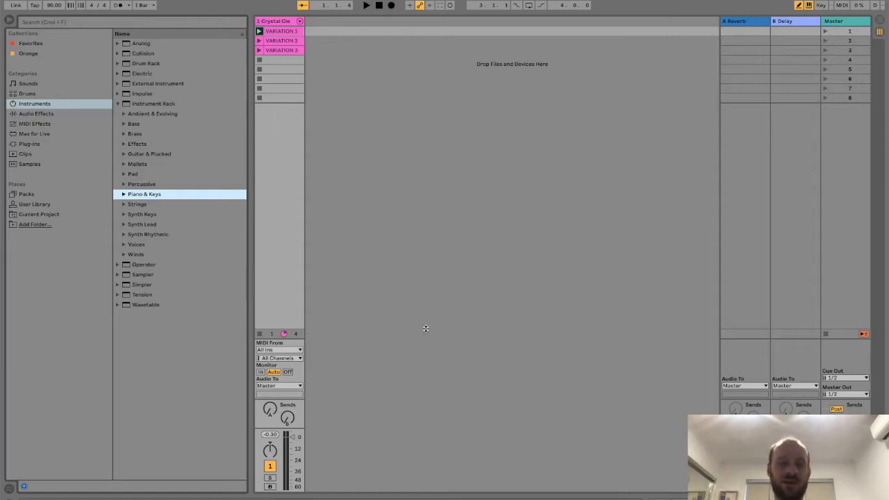
- Play the VARIATION 1 drum clip and show the devices of the Crystal Clear Kit track
click(259, 31)
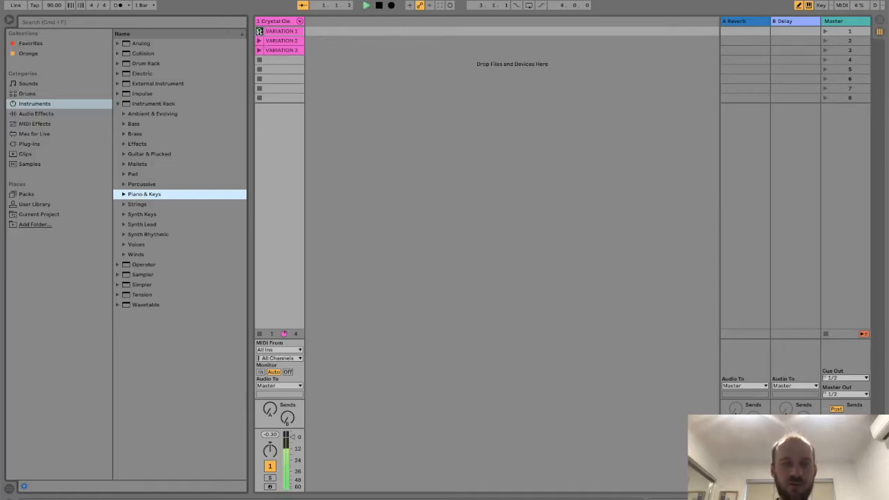
click(268, 21)
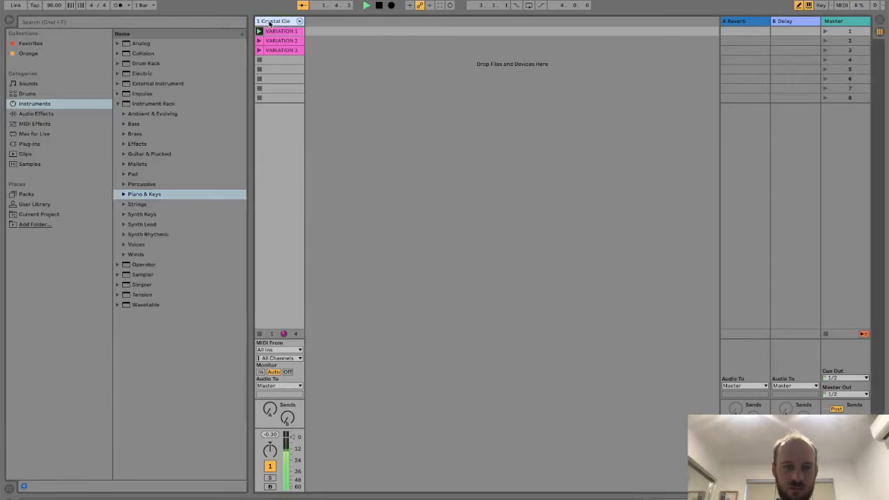
click(665, 497)
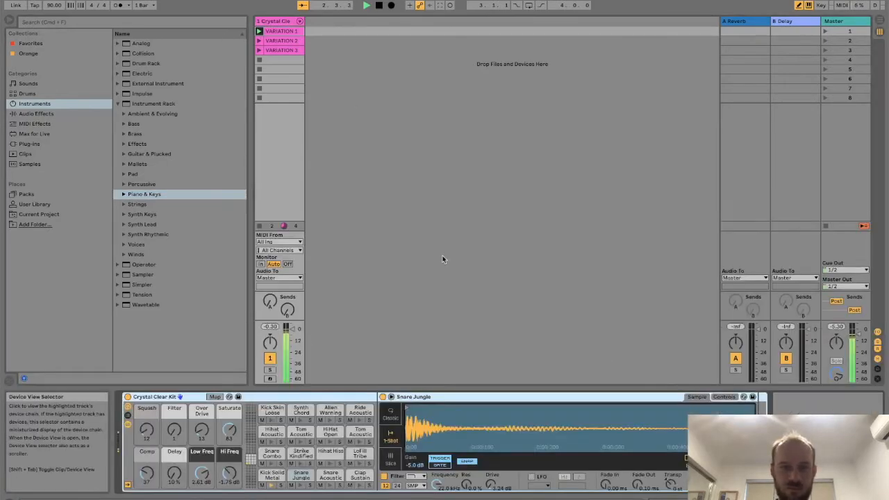
- Audition the VARIATION 2 and VARIATION 3 clips, lowering the drum kit's Saturate macro to 30 along the way
click(259, 40)
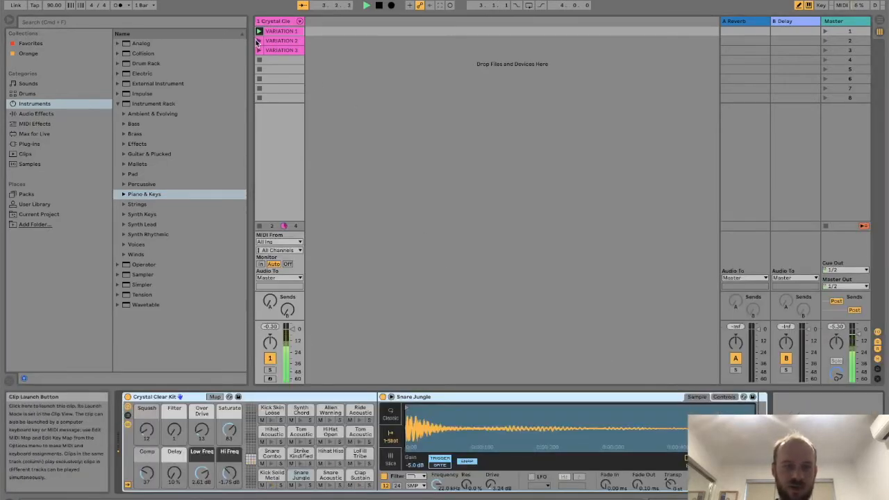
drag(229, 429, 229, 465)
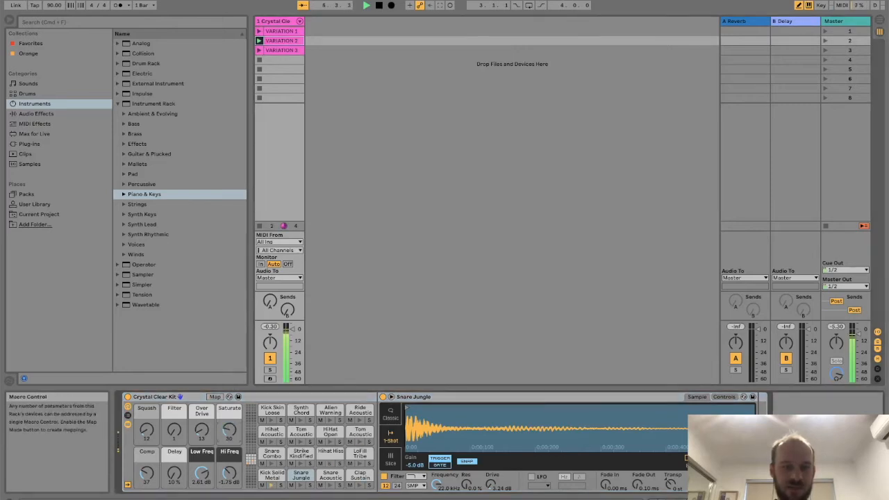
click(259, 51)
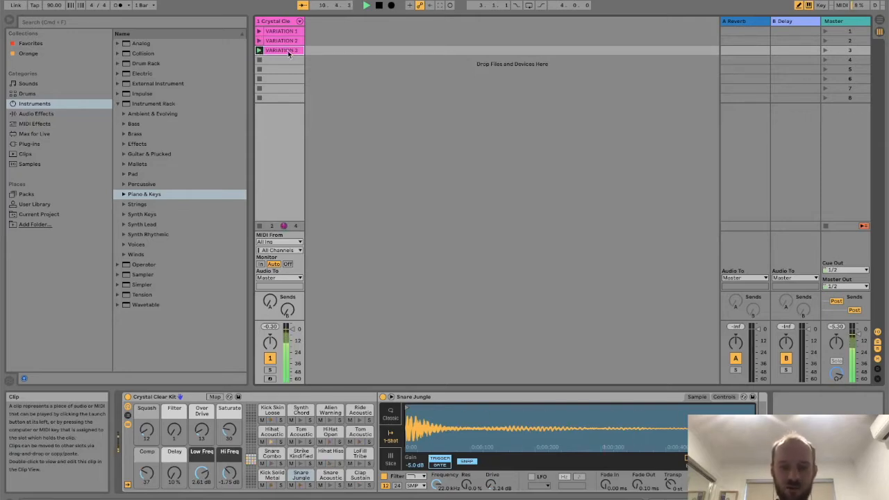
click(701, 495)
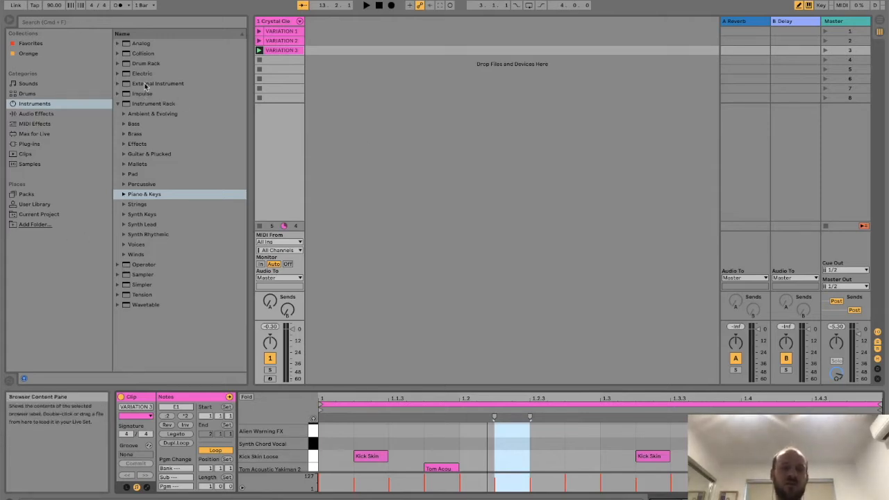
- Load the Piano to Pad preset from the Piano & Keys instrument racks onto a new track beside the drums
click(123, 196)
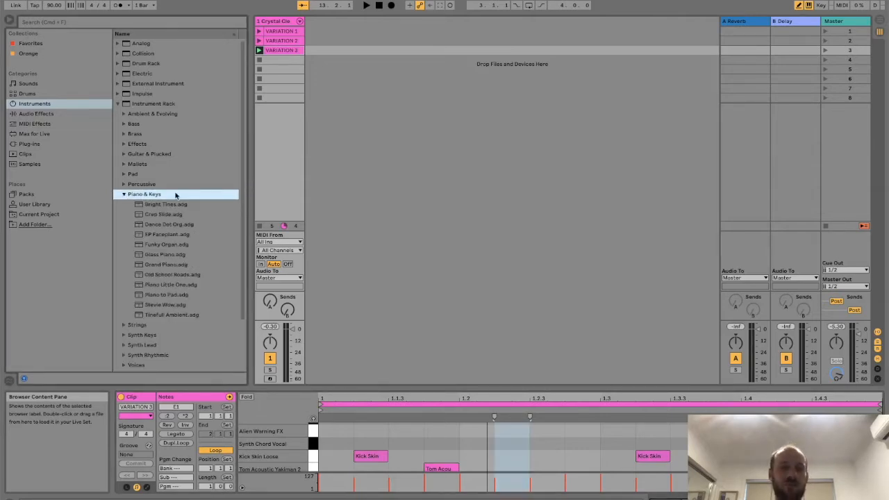
click(157, 296)
drag(172, 298, 332, 164)
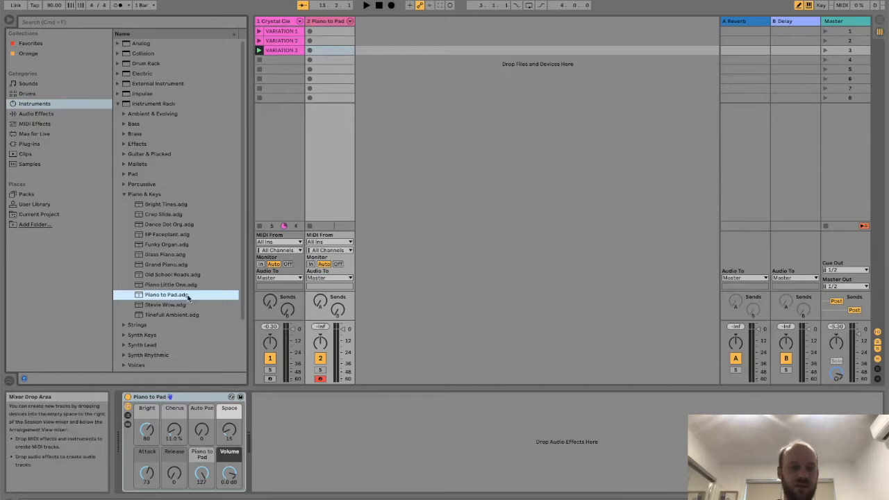
- Add the Stevie Wow and Grand Piano presets, each on its own new track
drag(165, 305, 379, 244)
click(172, 264)
drag(171, 264, 487, 254)
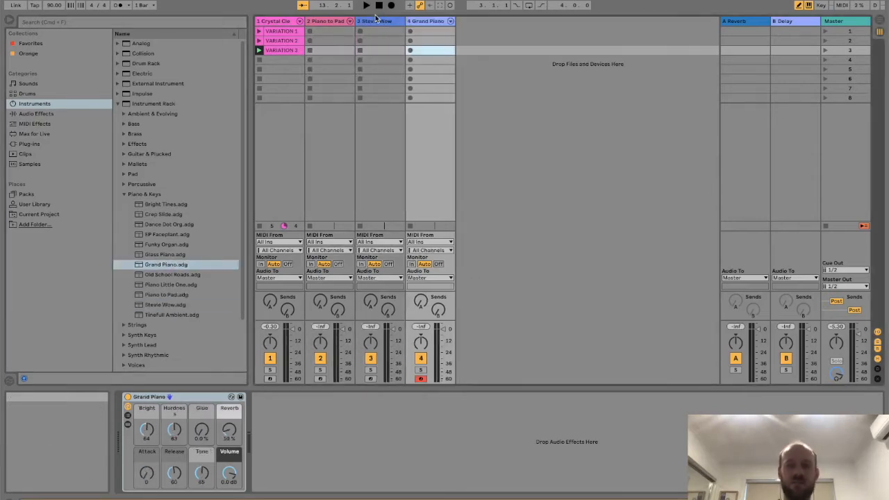
- Delete the Stevie Wow and Grand Piano tracks
click(374, 23)
key(Delete)
key(Delete)
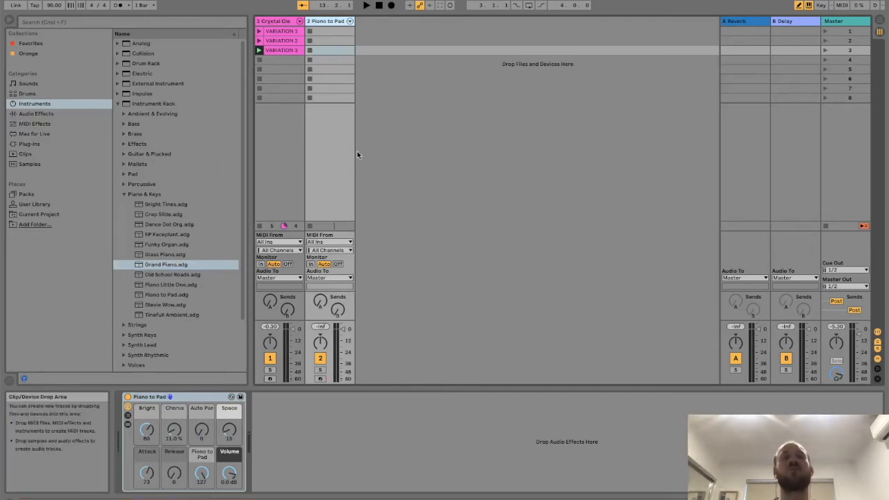
- Arm the Piano to Pad track and insert an empty MIDI clip in its first slot, viewed in an enlarged note editor
click(320, 379)
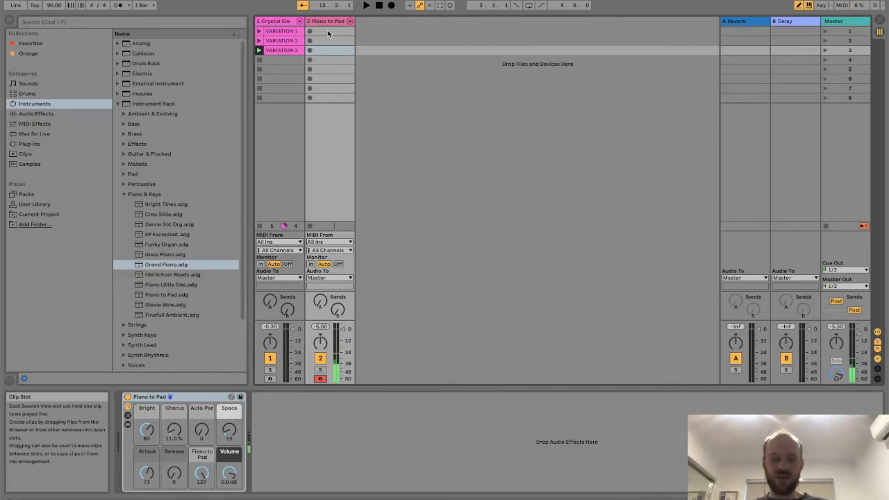
key(q)
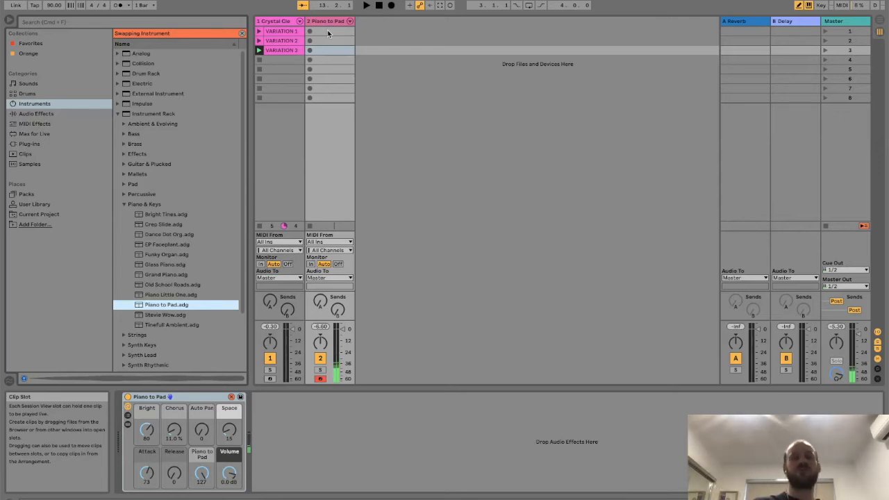
double_click(327, 30)
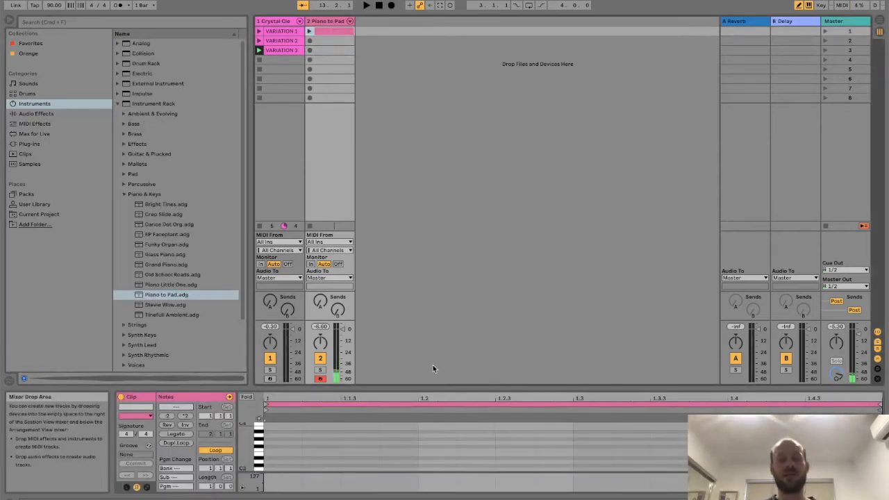
drag(427, 388, 425, 46)
click(271, 338)
click(485, 243)
click(576, 323)
drag(408, 45, 410, 216)
- Delete the MIDI clip from the Piano to Pad track and collapse the clip view
click(323, 34)
key(Delete)
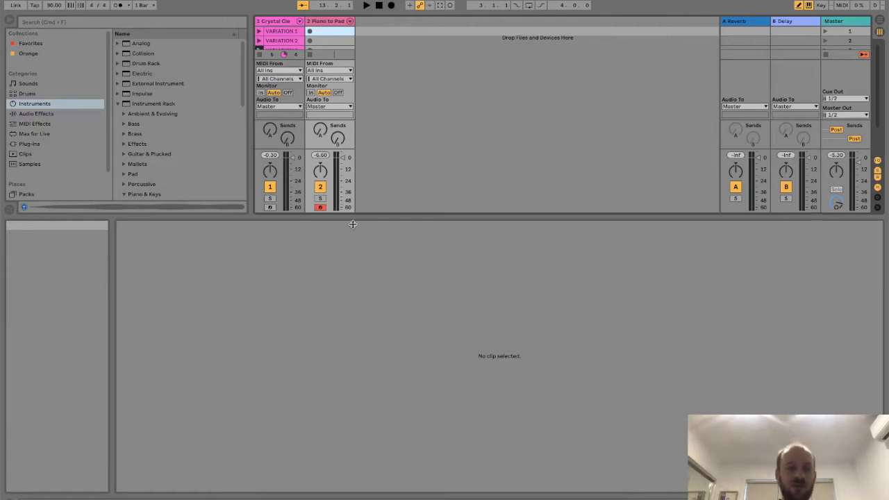
drag(352, 212, 458, 482)
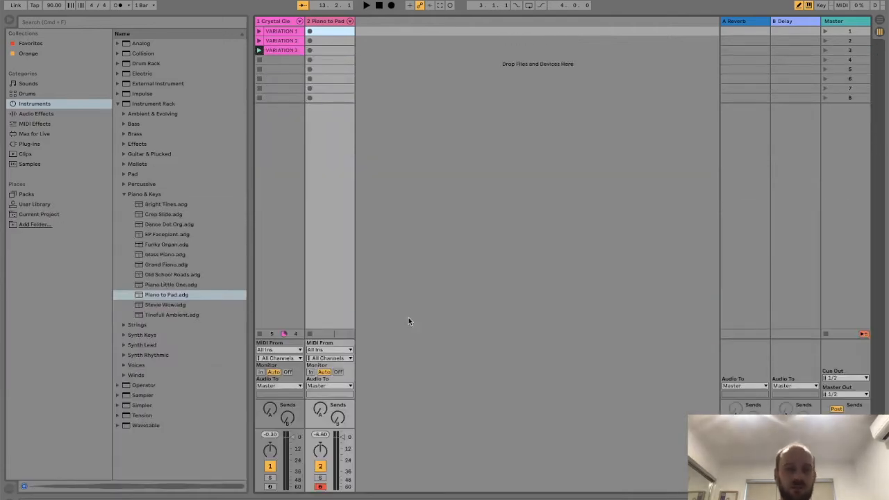
- Hide the browser while auditioning VARIATION 1 together with the Piano to Pad instrument, and stop playback with the browser restored
click(10, 20)
click(23, 32)
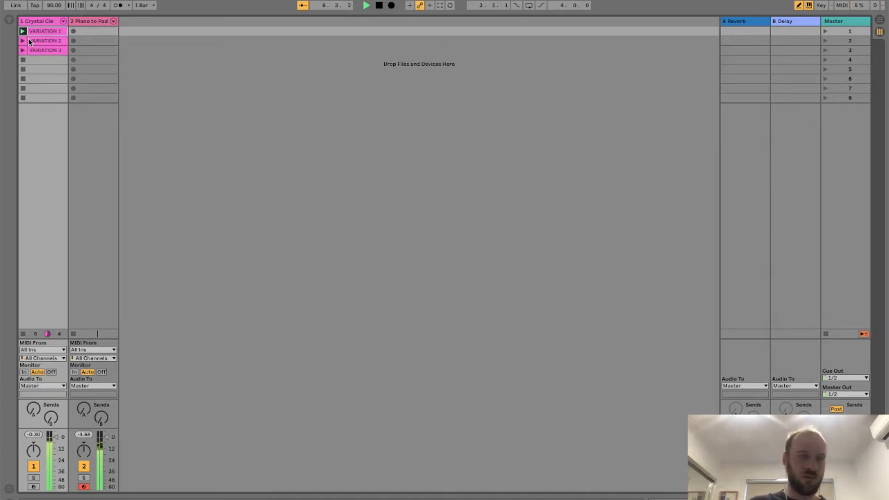
click(9, 19)
key(space)
- Delete the Piano to Pad track
click(324, 21)
key(Delete)
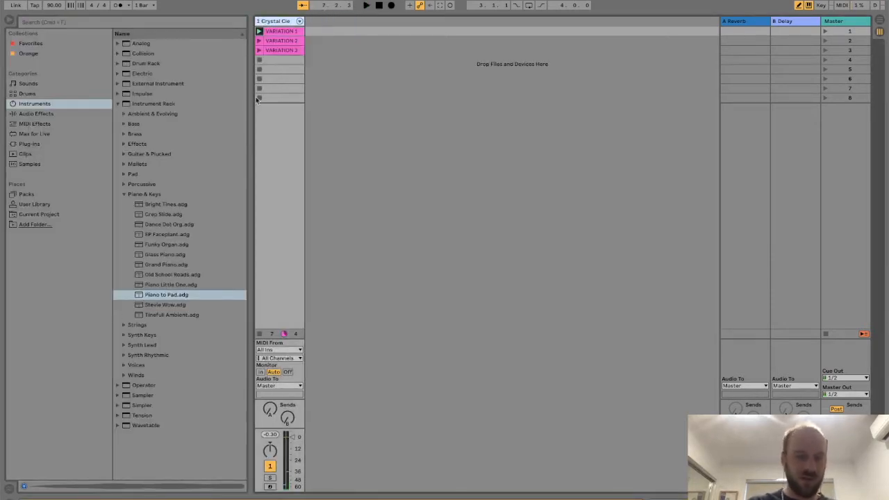
- Browse the Piano & Keys presets and load Glass Piano onto a new track beside the drums
click(159, 285)
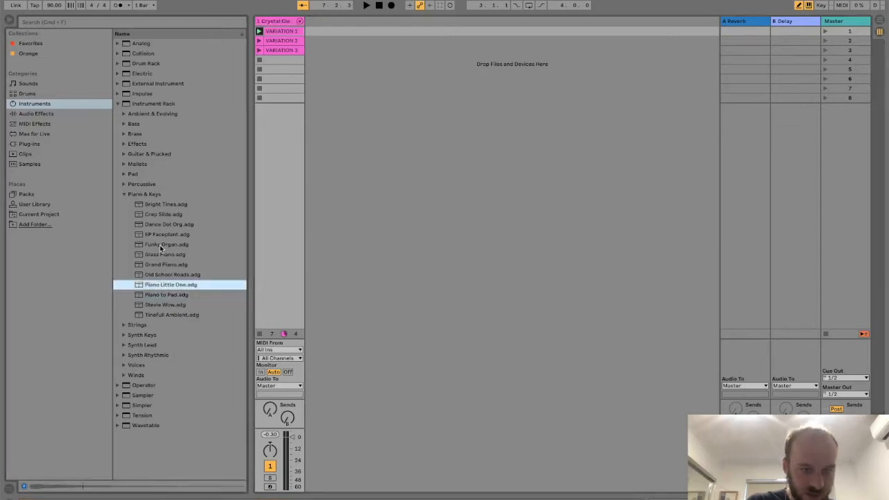
double_click(159, 254)
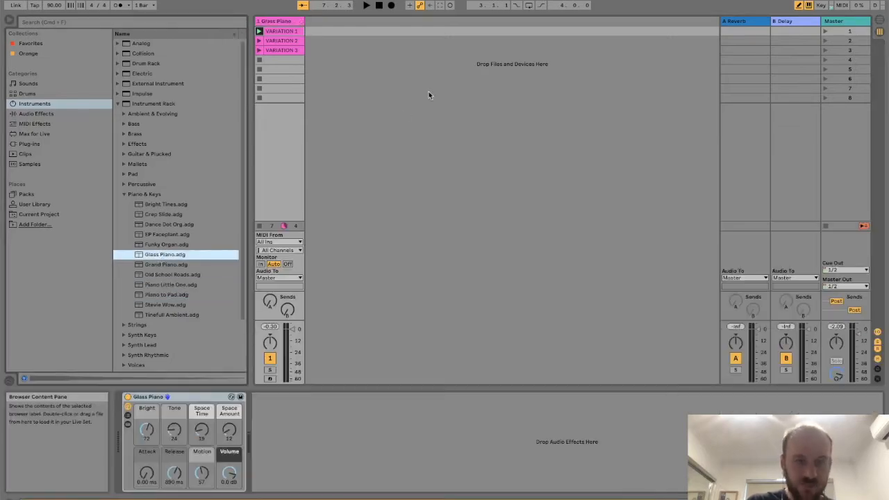
drag(178, 254, 345, 94)
- Try the Glass Piano's Bright macro at 43, 79 and 37
drag(140, 433, 139, 451)
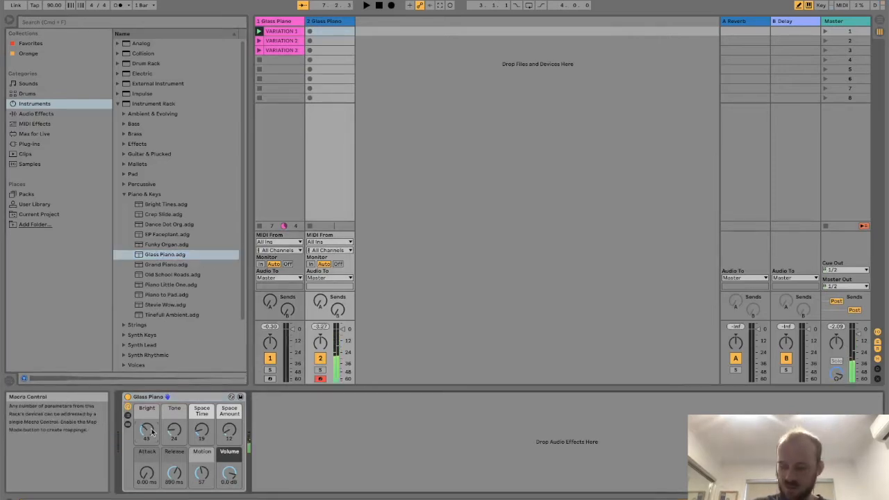
click(143, 397)
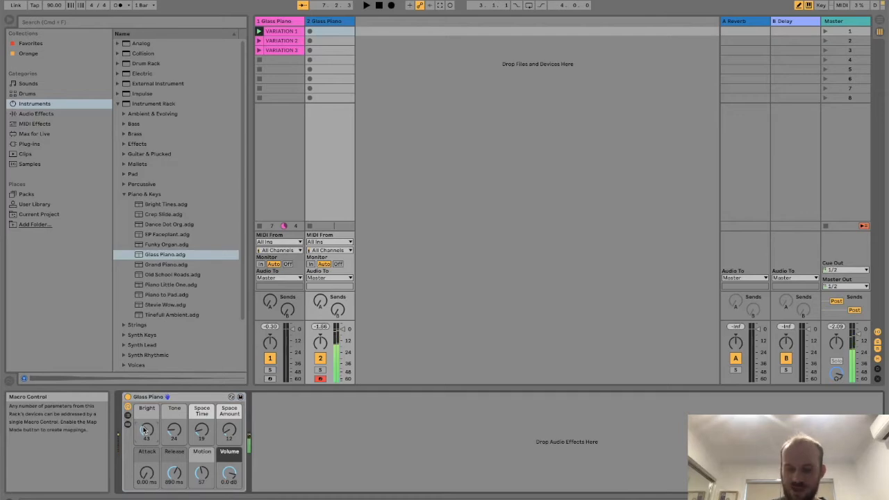
drag(144, 429, 144, 399)
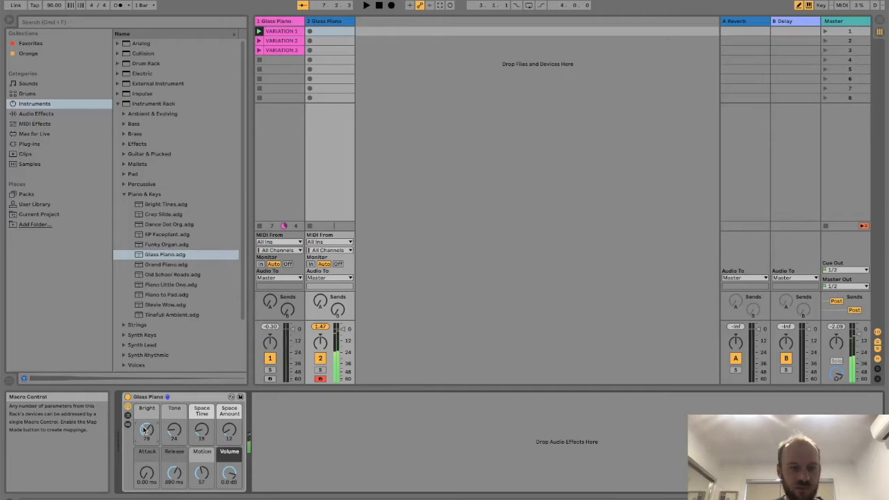
drag(143, 429, 144, 459)
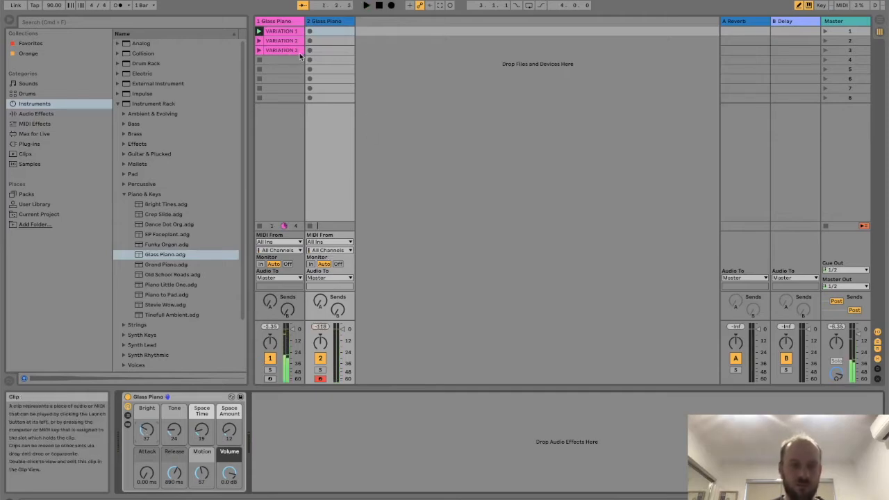
- Restore the Crystal Clear kit on the first track and record an eight-bar Glass Piano clip over VARIATION 1
click(285, 24)
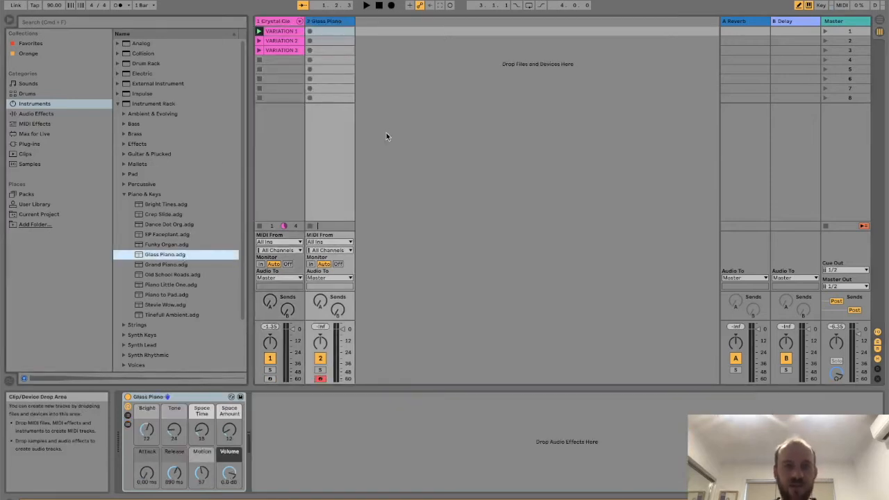
key(space)
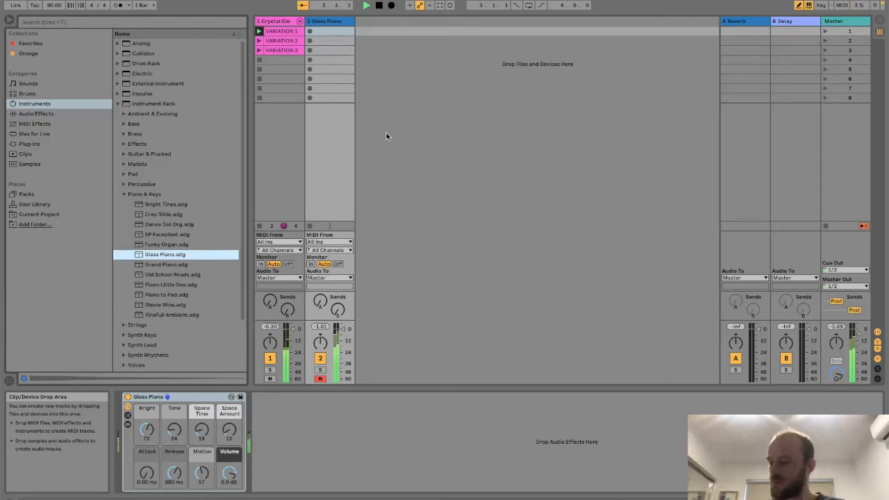
click(310, 35)
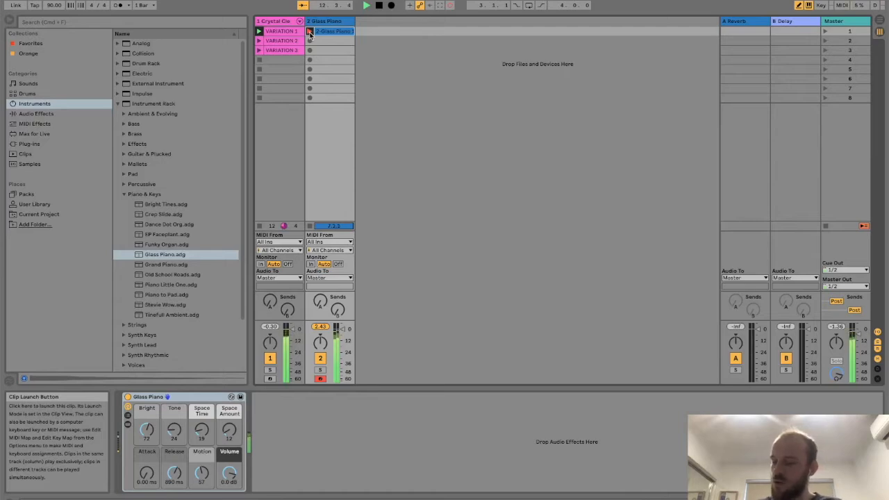
key(space)
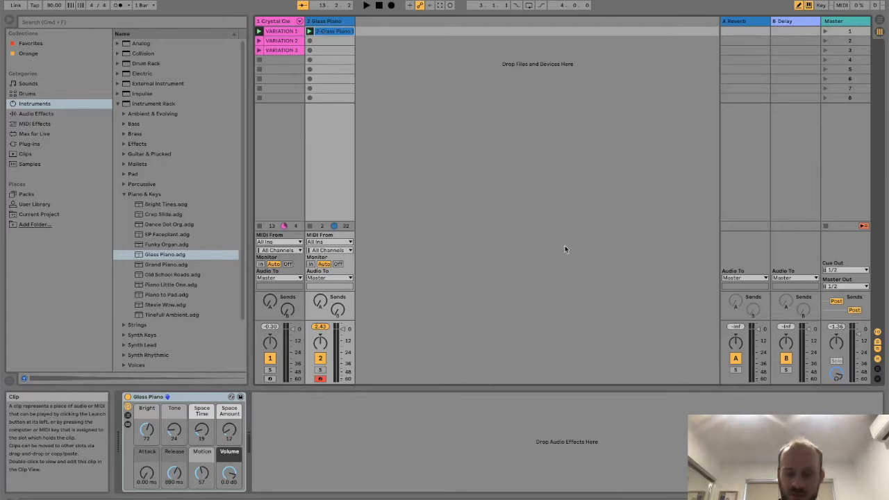
- Show the recorded Glass Piano clip in an enlarged note editor and play it back
key(shift+Tab)
drag(455, 385, 445, 213)
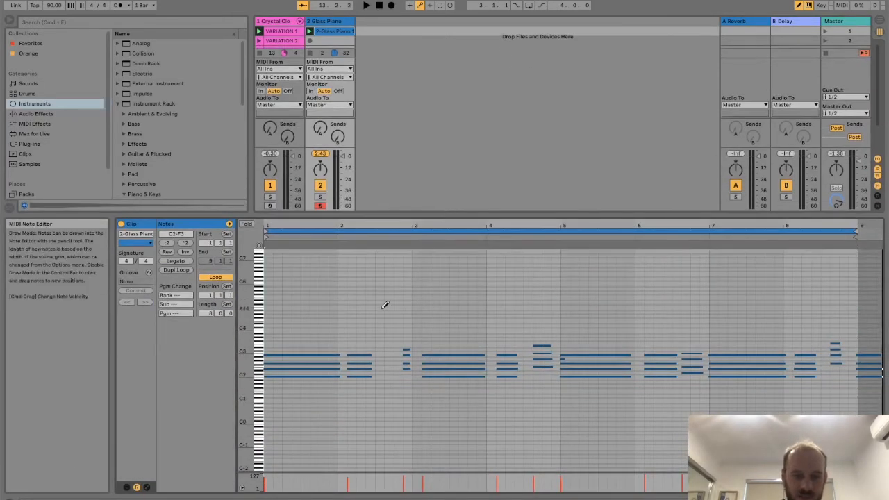
key(space)
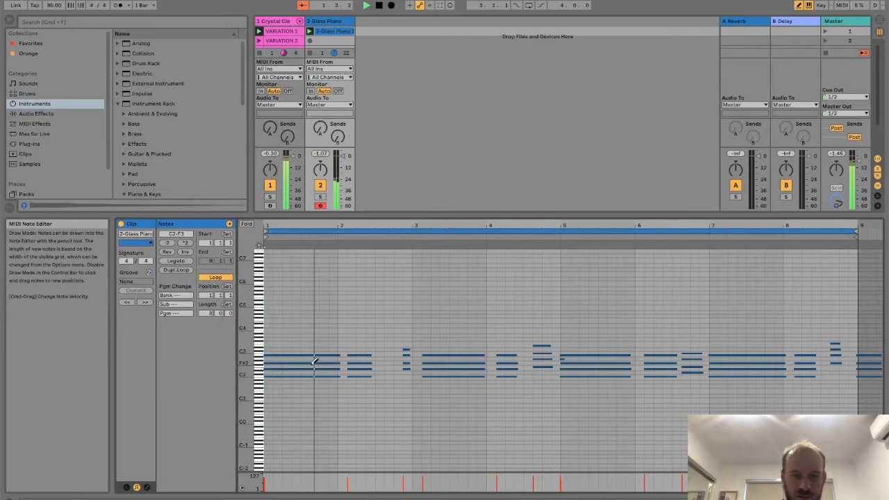
- Duplicate all notes of the Glass Piano clip, turn off Draw Mode and deselect the notes
right_click(350, 324)
click(359, 331)
right_click(372, 319)
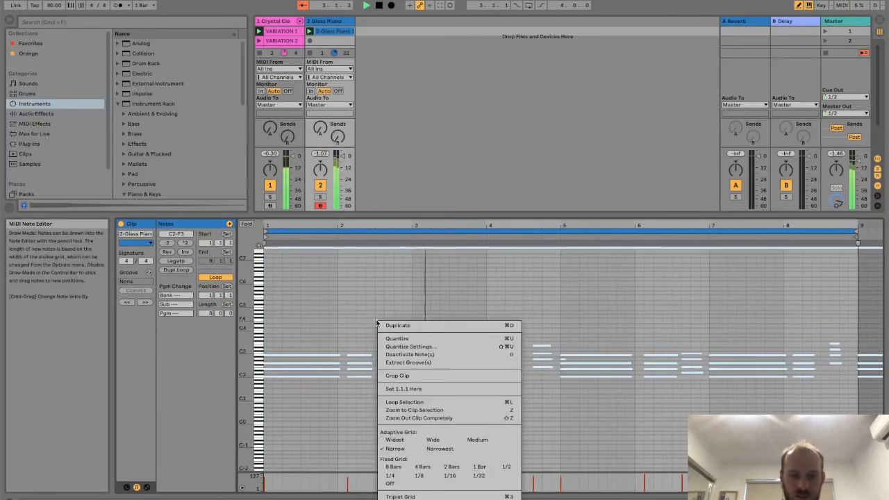
click(390, 327)
right_click(386, 325)
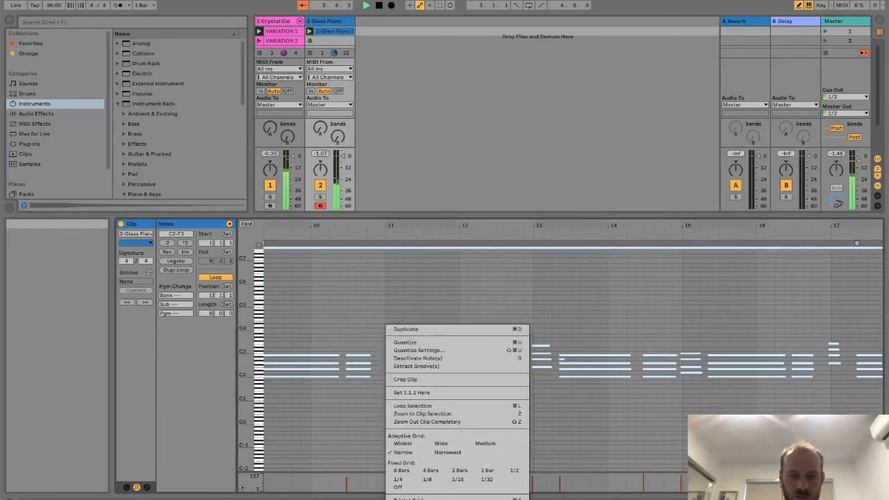
click(357, 345)
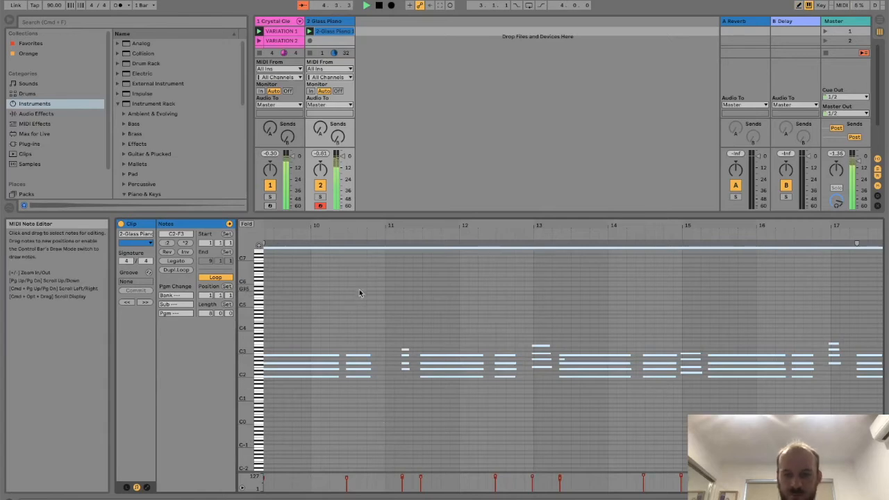
click(478, 312)
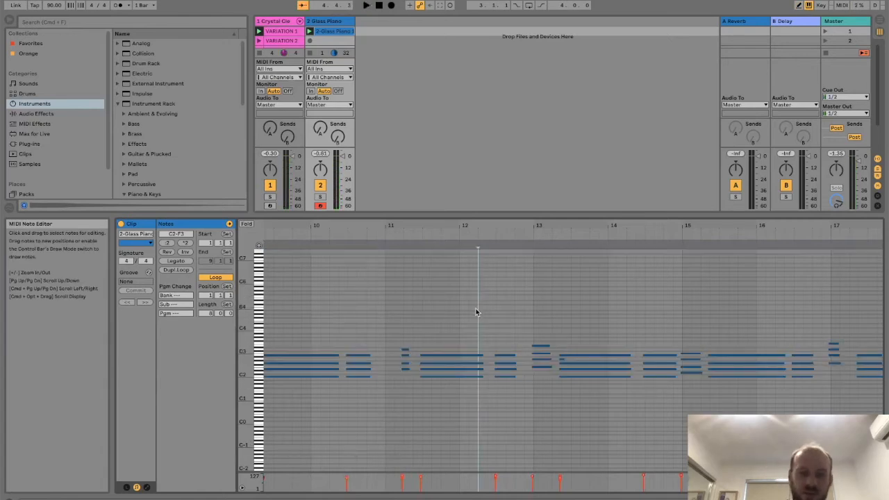
- Delete the stray short A2 note in bar 13 of the Glass Piano clip
drag(247, 353, 281, 353)
scroll(332, 360, down, 4)
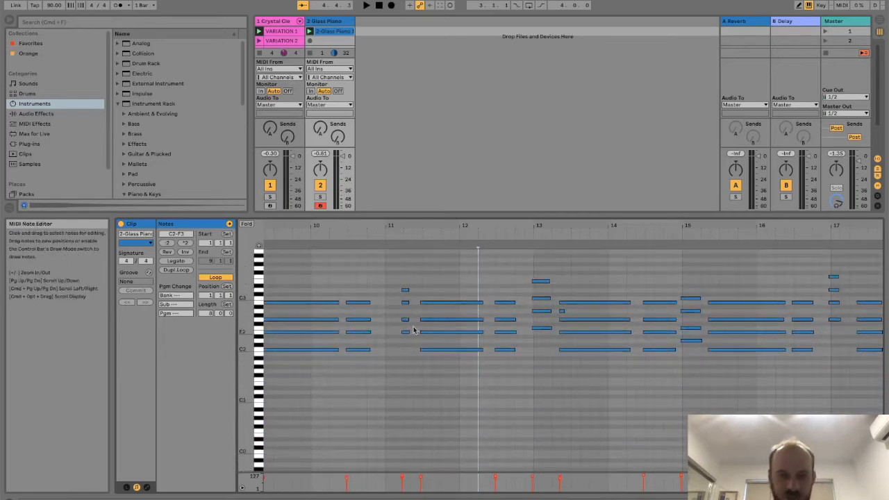
click(560, 311)
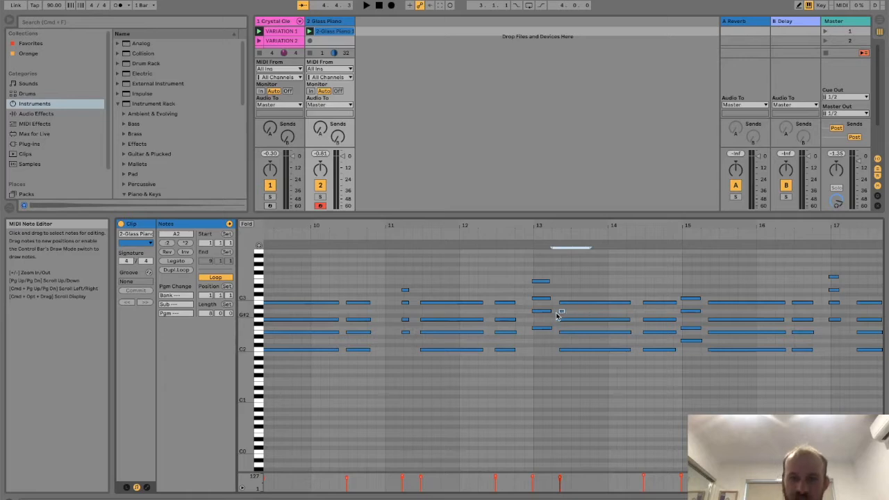
key(Delete)
- Select all notes, set a fixed 1/16 grid, and quantize the note starts to 1/16 at 100%
scroll(630, 364, up, 2)
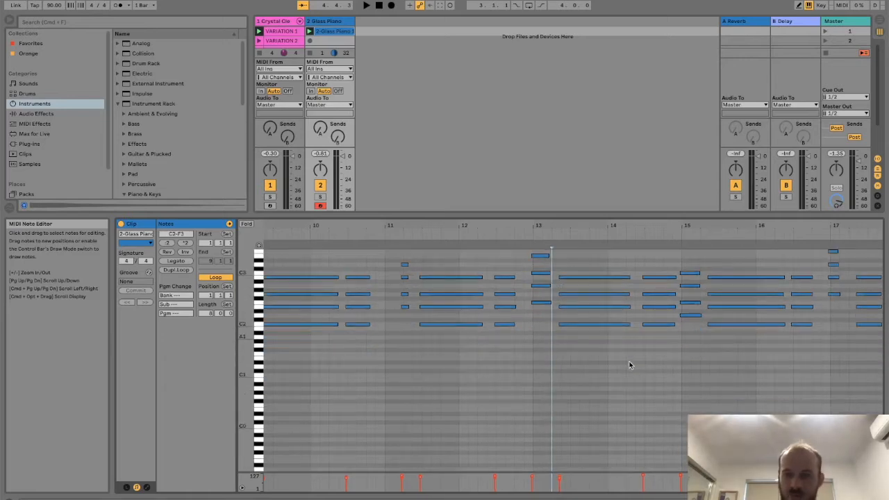
scroll(629, 364, up, 2)
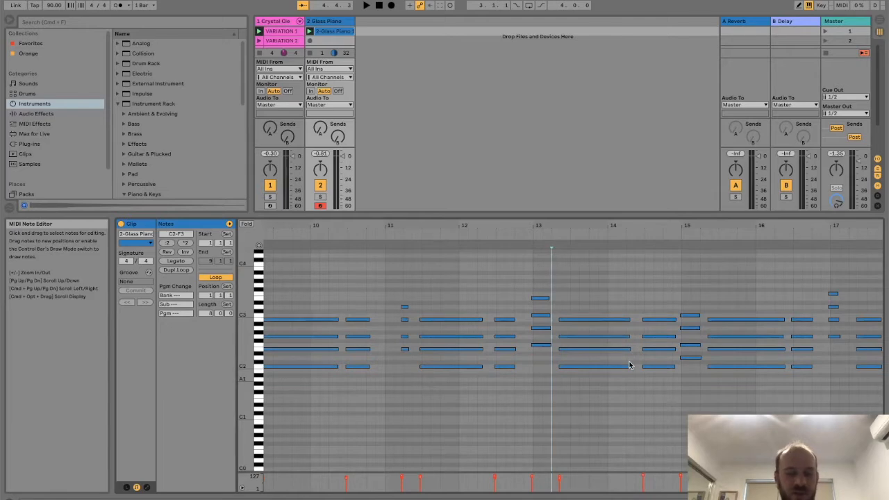
key(super+a)
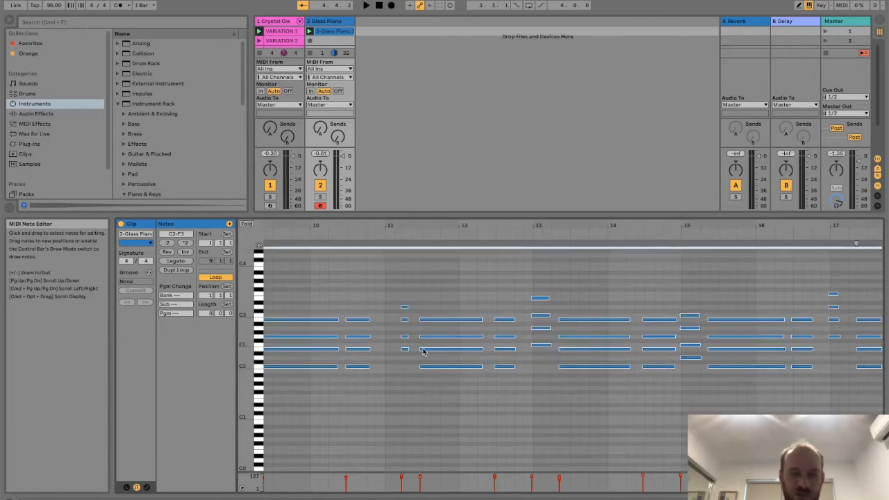
right_click(412, 385)
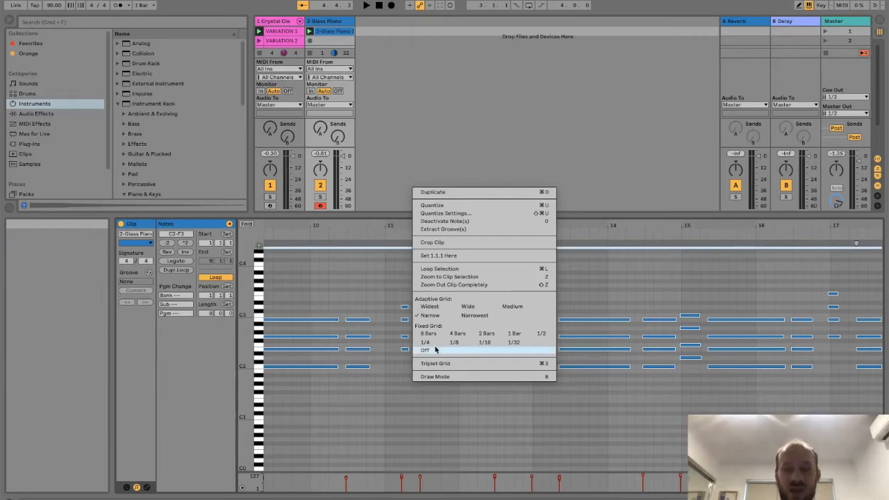
click(486, 343)
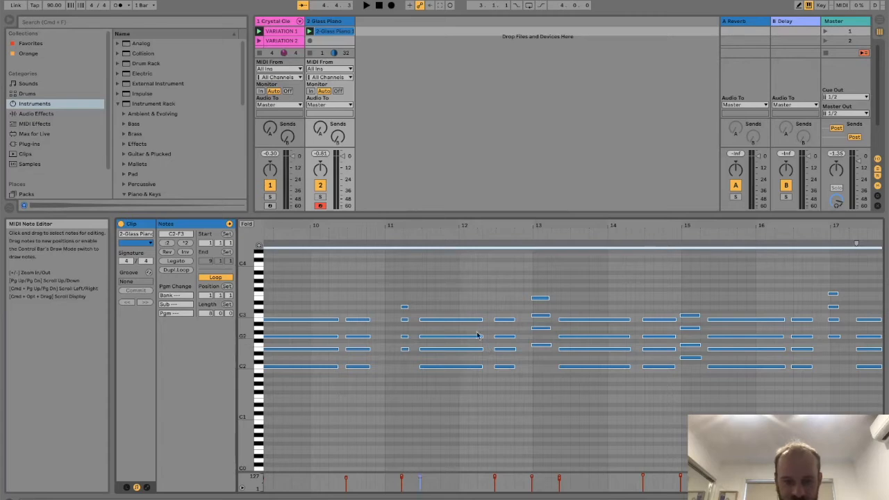
right_click(478, 332)
click(486, 328)
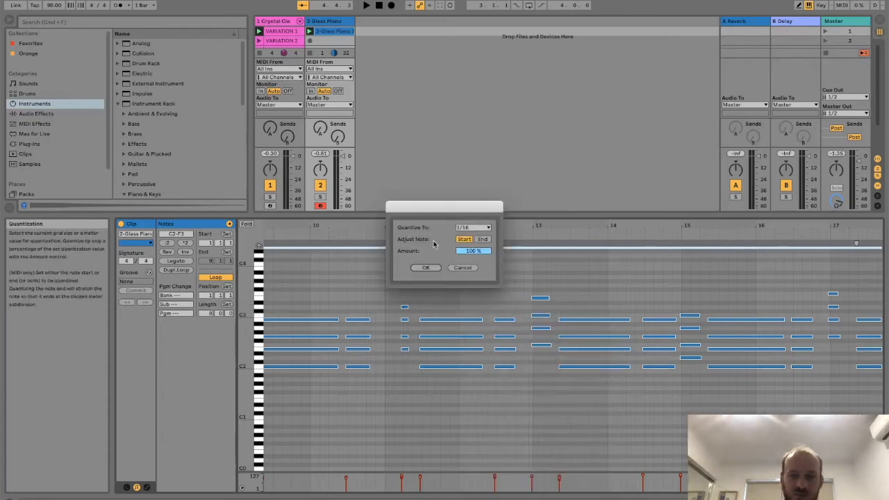
click(421, 267)
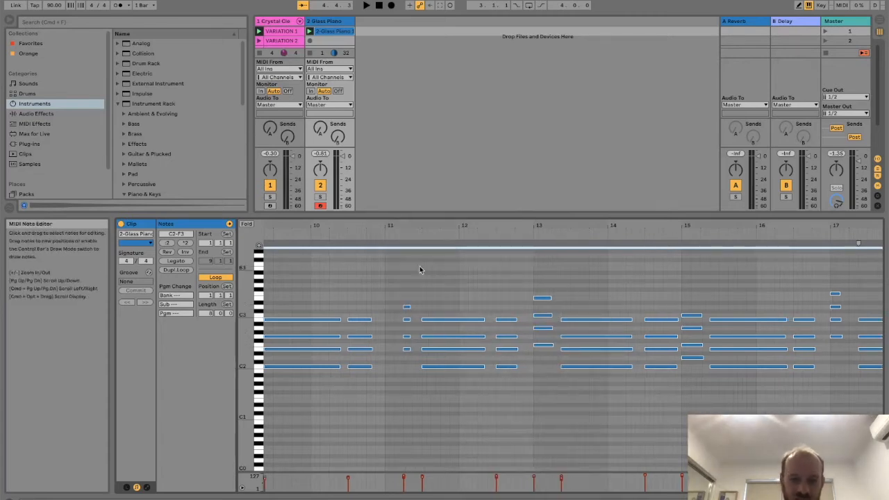
- Reapply quantization to all the notes, confirming 1/16 with the note start adjusted at 100%
right_click(383, 296)
click(393, 313)
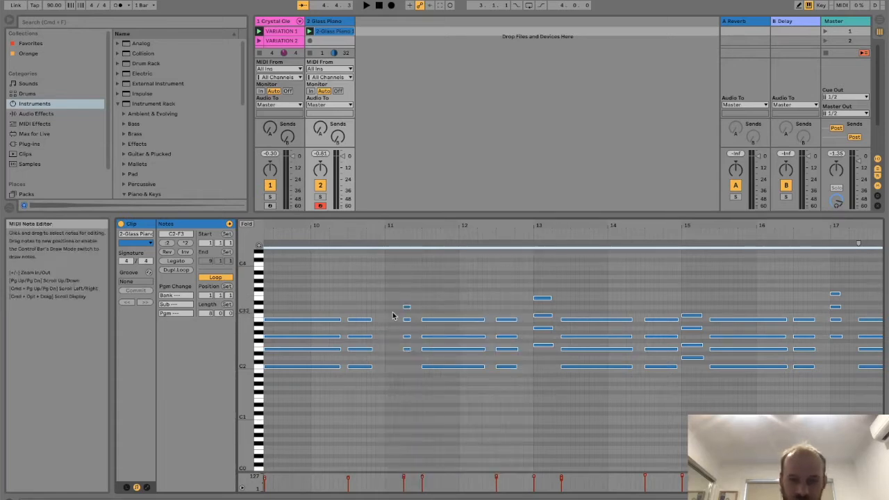
right_click(389, 301)
click(395, 316)
right_click(390, 303)
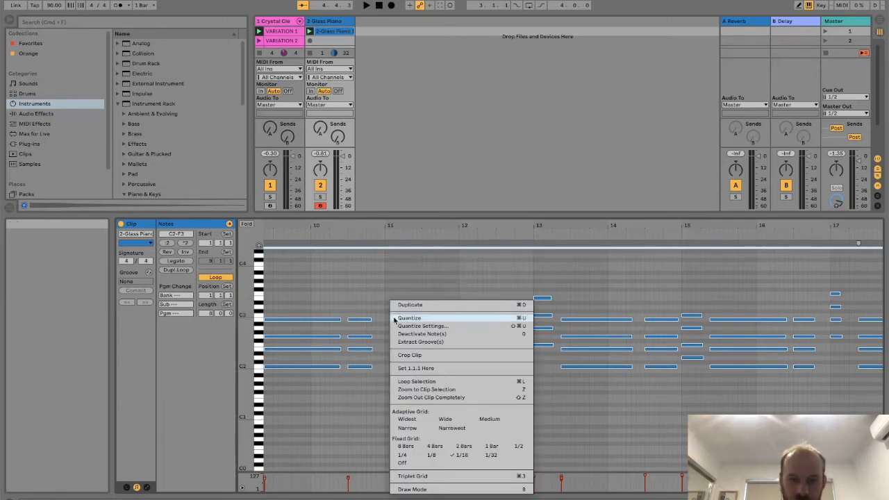
click(408, 325)
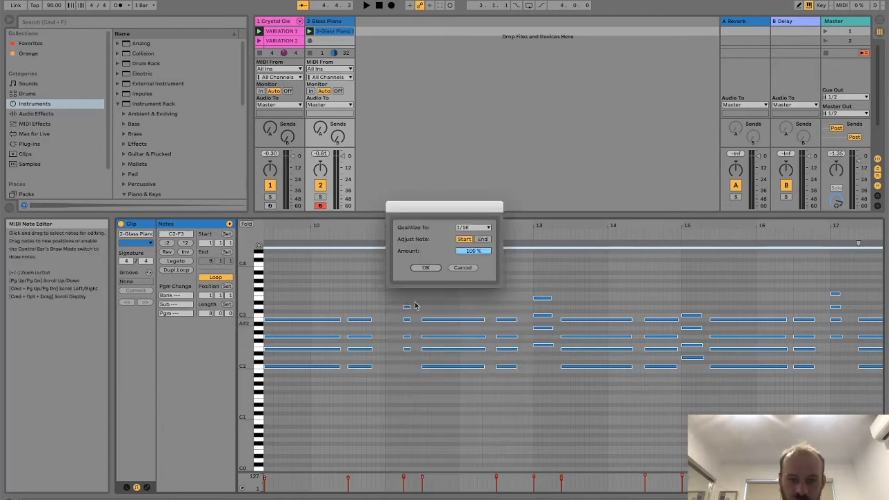
click(478, 227)
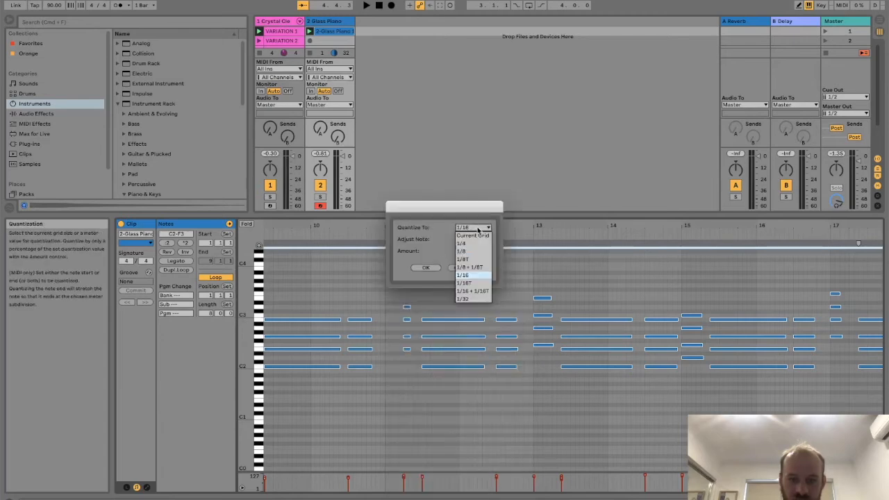
click(471, 275)
click(419, 268)
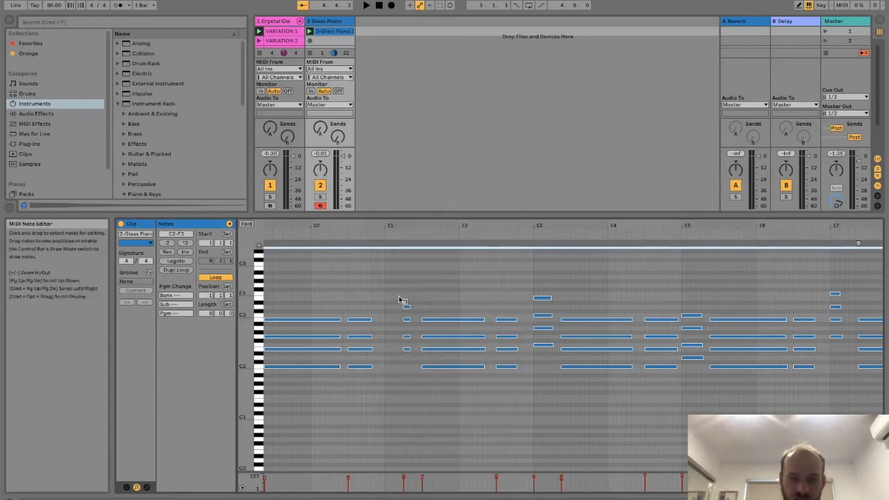
right_click(396, 297)
click(424, 319)
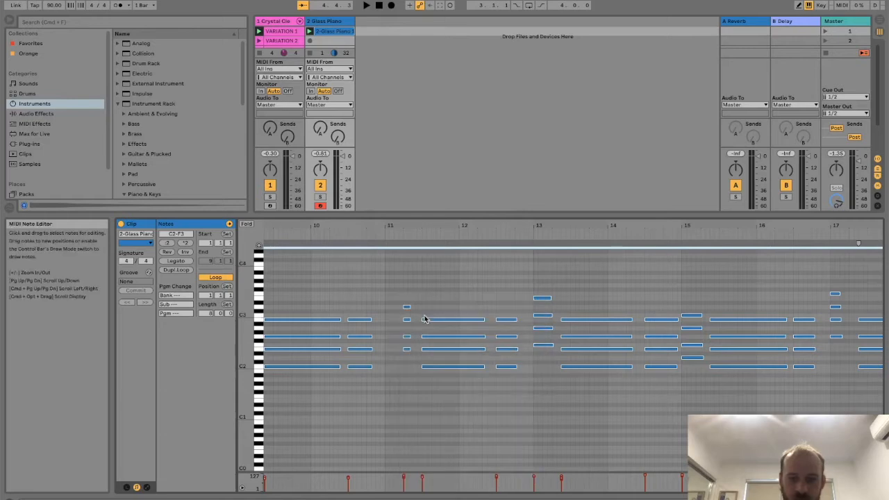
- Try to shift the four-note D2–C3 chord at bar 15 slightly later
drag(678, 284, 703, 368)
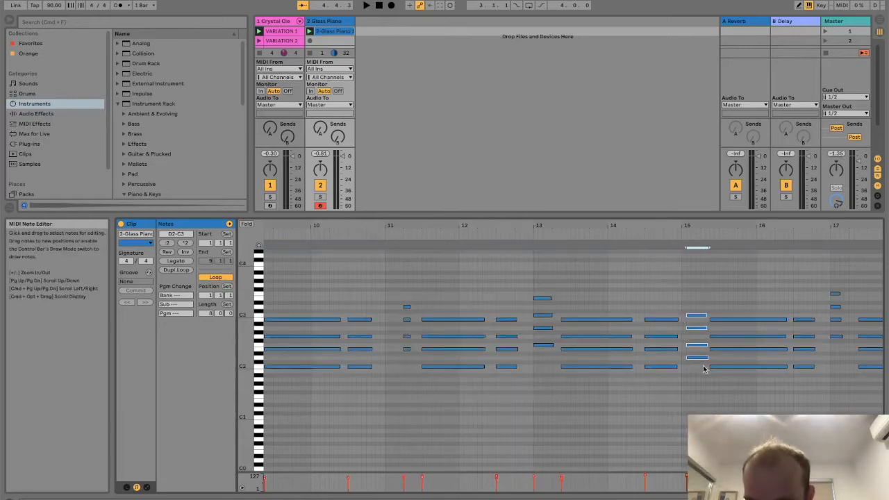
click(713, 396)
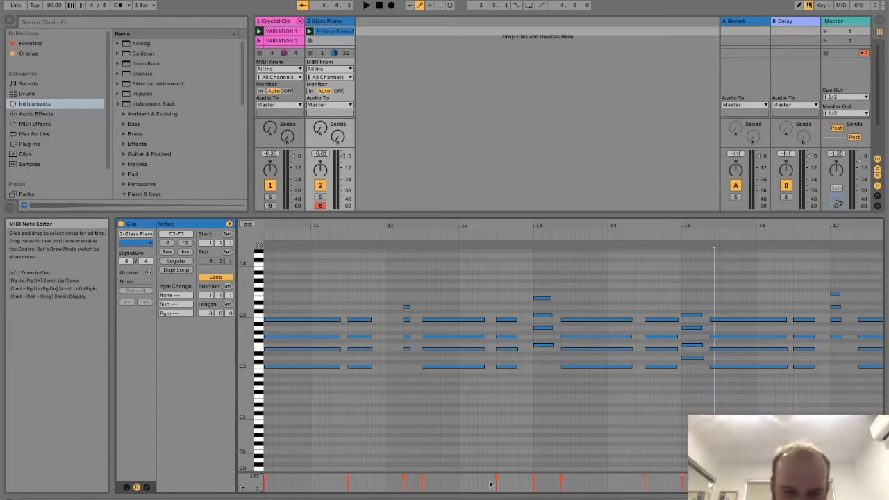
- Examine how the quantized chords line up with the grid from bar 1 through bar 4
click(715, 496)
drag(715, 496, 715, 499)
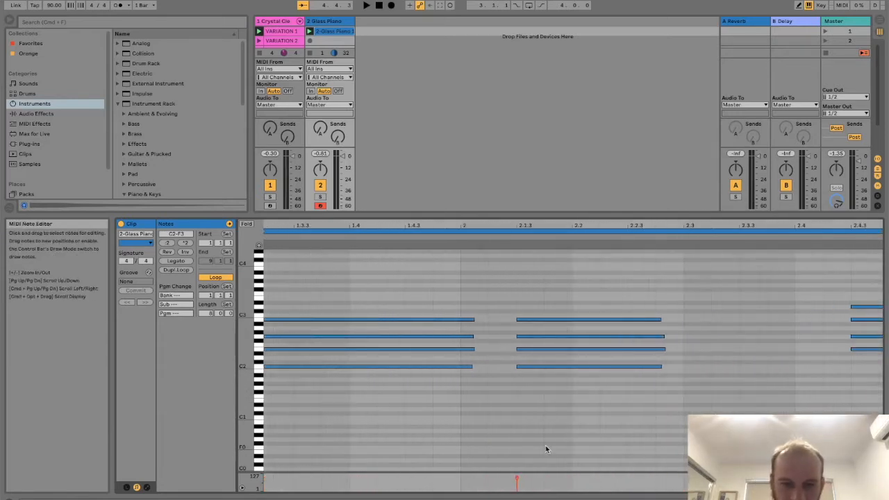
scroll(545, 447, left, 4)
scroll(546, 446, down, 2)
scroll(546, 446, up, 3)
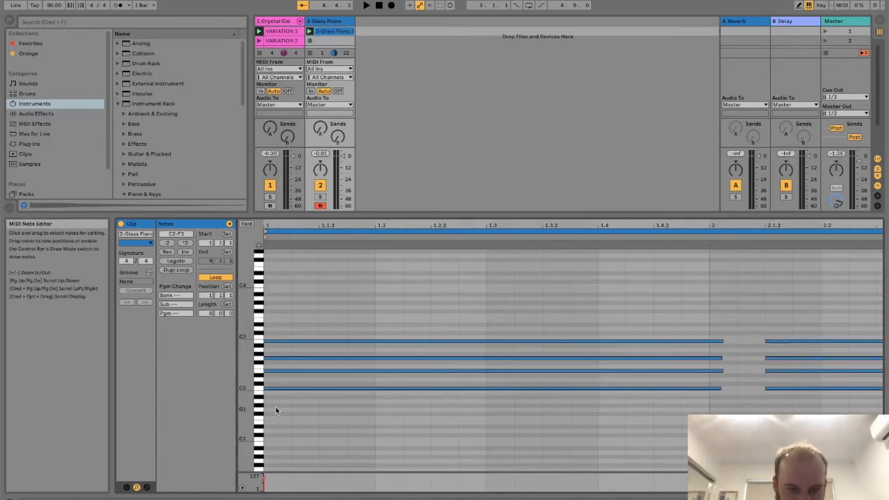
scroll(608, 351, right, 5)
scroll(608, 350, down, 2)
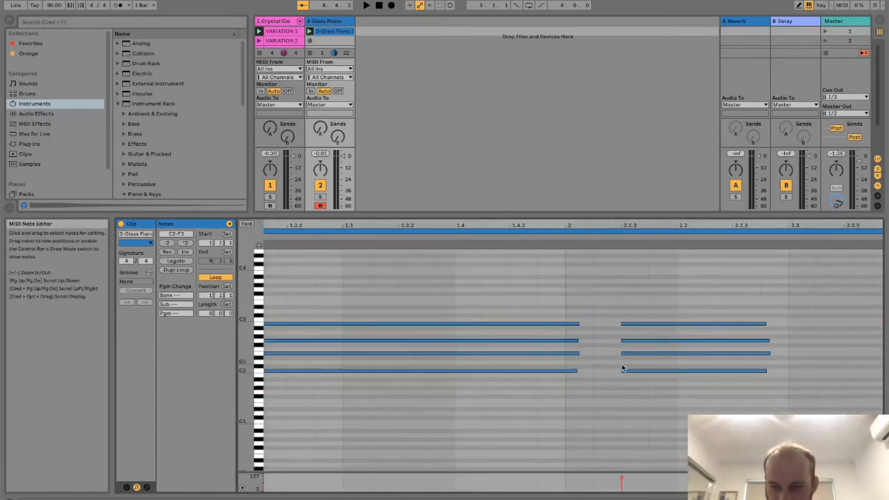
scroll(622, 370, right, 10)
scroll(623, 369, up, 1)
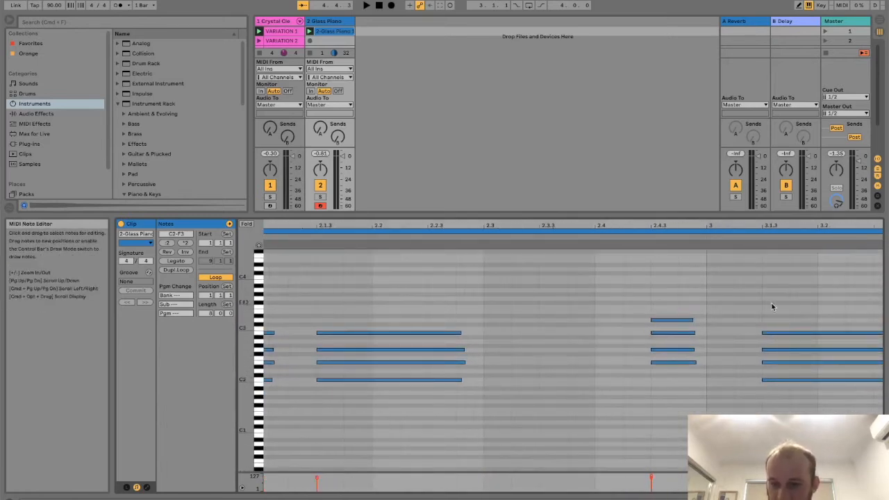
scroll(772, 312, right, 13)
scroll(776, 320, up, 3)
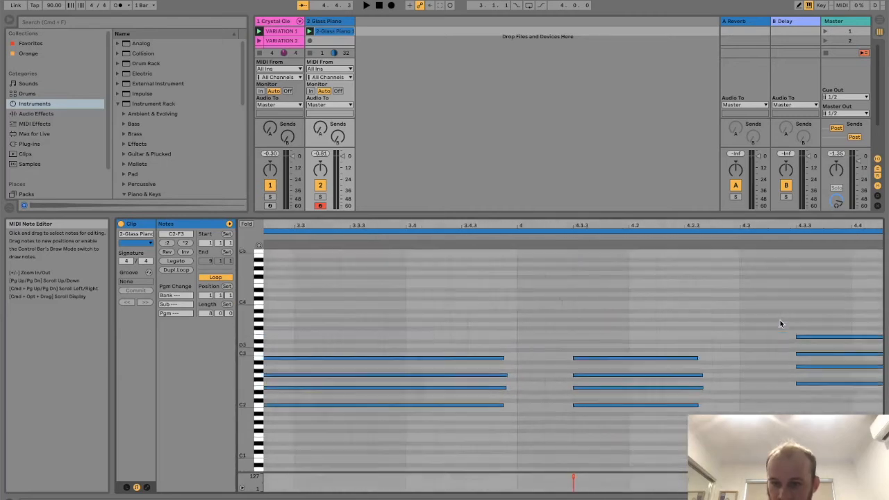
- Play back the Glass Piano clip and delete the stray short A2 note at the start of bar 5
key(space)
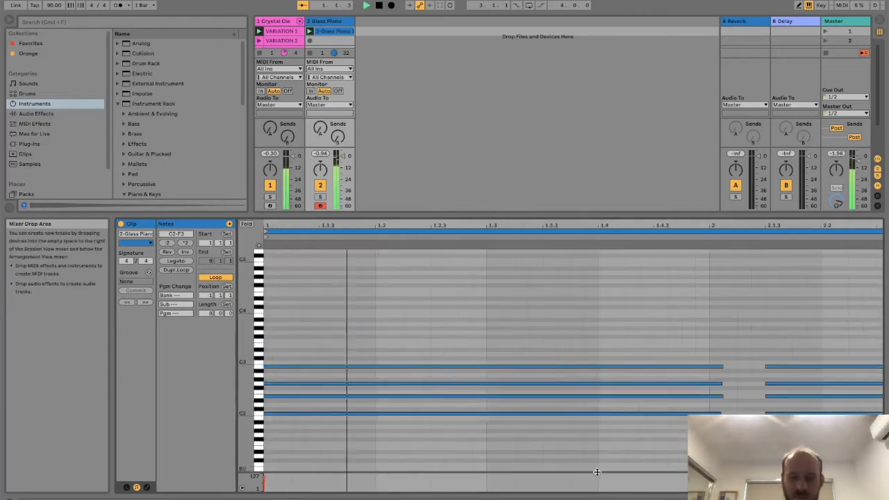
mouse_move(729, 496)
mouse_down()
mouse_move(728, 459)
mouse_move(729, 496)
mouse_up()
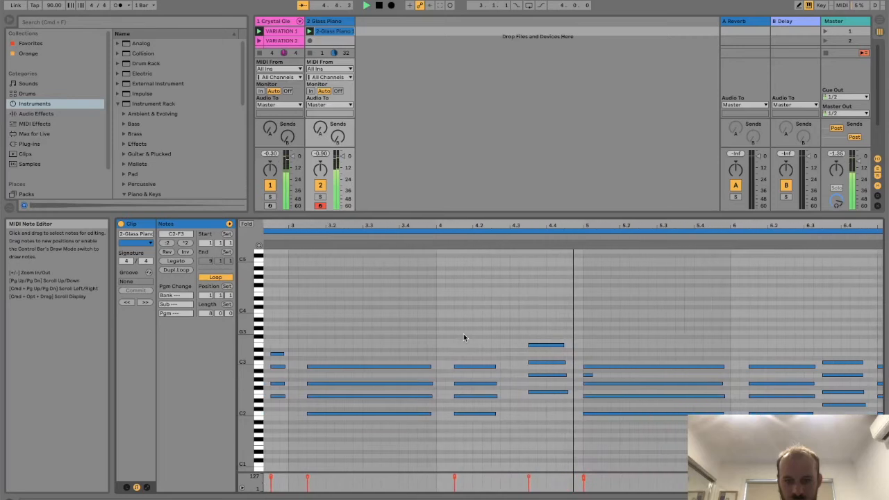
drag(527, 377, 500, 382)
click(499, 382)
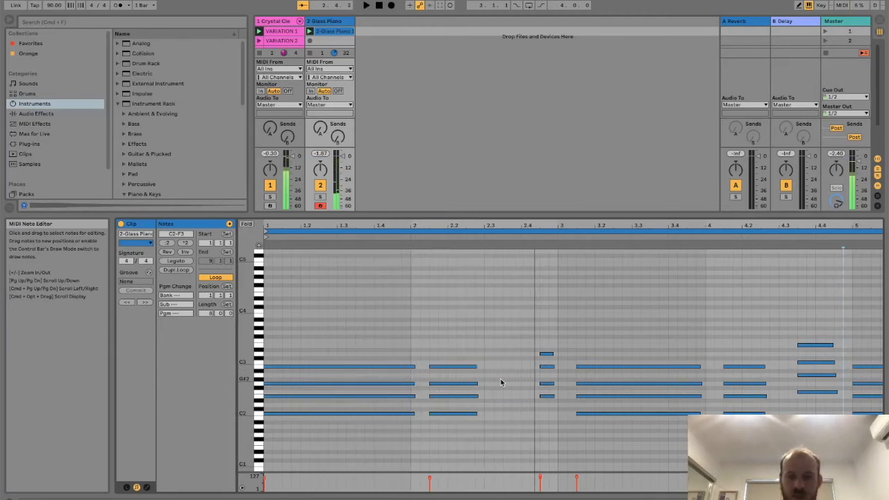
- Lengthen the four-note chord in bar 2 to end at about 2.4 and play the clip
drag(492, 349, 455, 428)
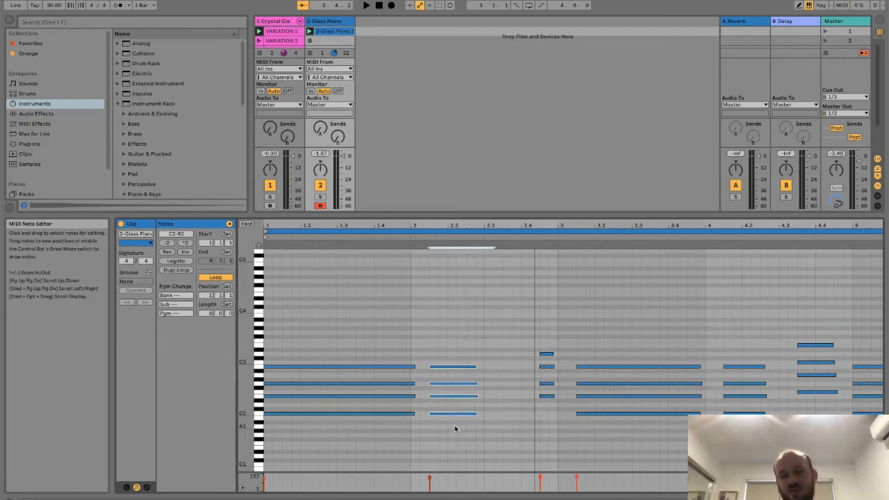
drag(415, 357, 409, 433)
drag(595, 333, 593, 426)
drag(441, 329, 461, 456)
drag(483, 368, 517, 365)
key(space)
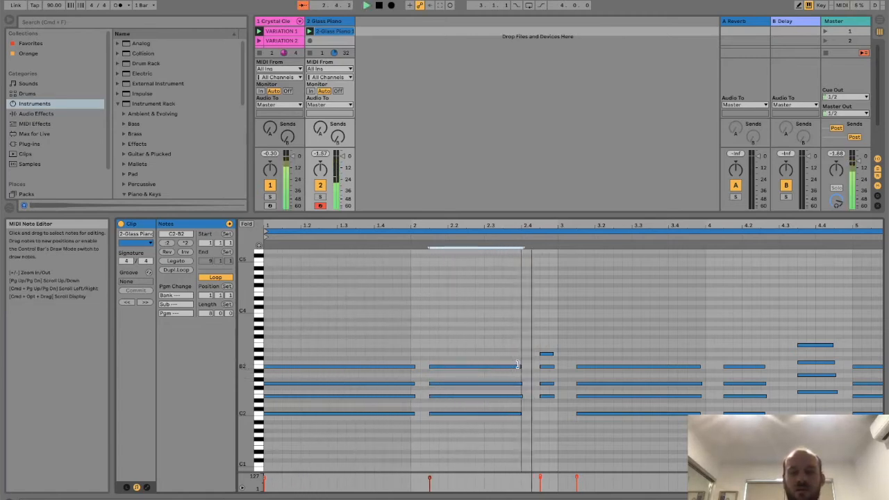
- Lengthen the first four-note chord in bar 4 to end at about 4.3 during playback
scroll(518, 365, right, 5)
scroll(519, 367, right, 1)
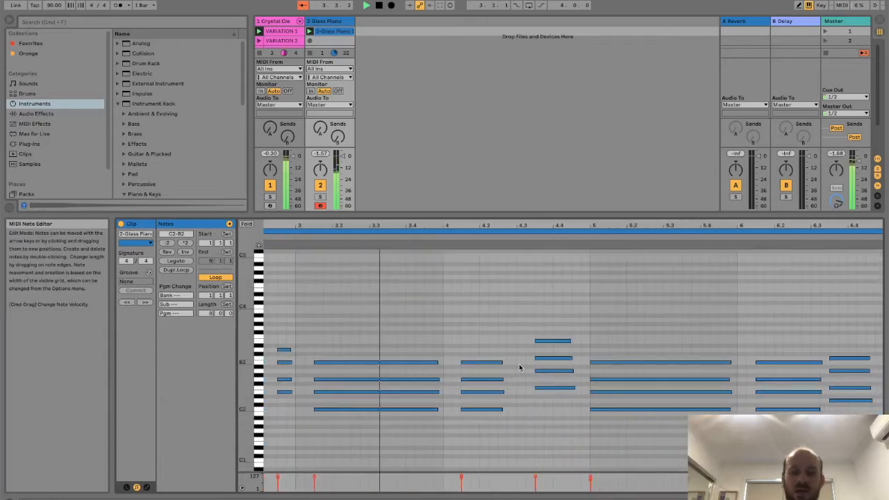
drag(503, 354, 514, 409)
scroll(515, 410, right, 1)
scroll(514, 410, right, 5)
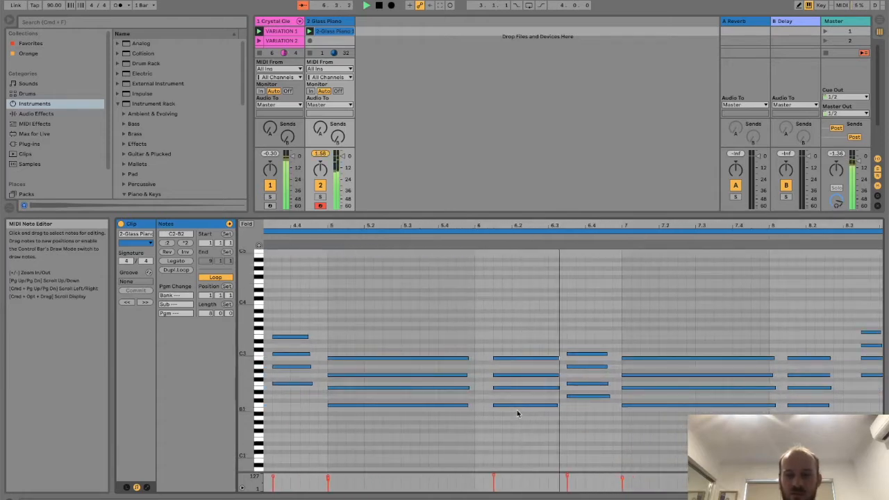
- Replace the last chord of bar 8 with a copy of the F2–E3 chord from the end of bar 4
scroll(516, 414, right, 2)
scroll(516, 413, right, 10)
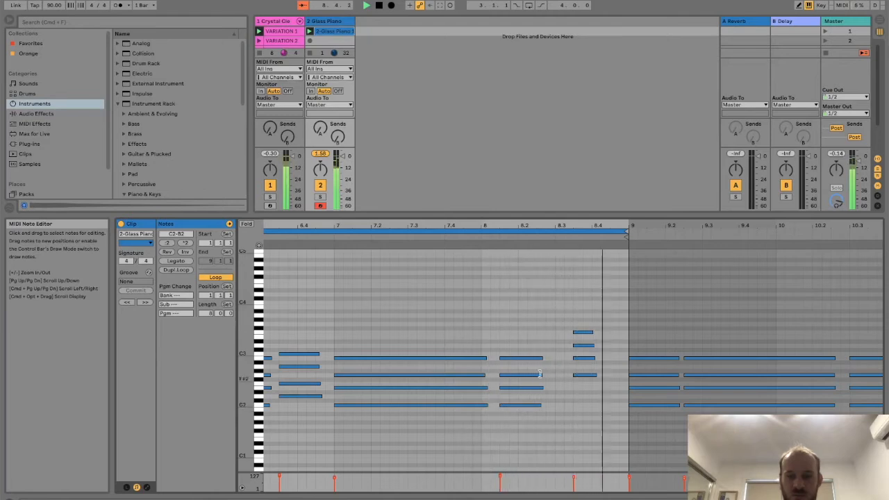
drag(576, 324, 602, 486)
scroll(602, 485, left, 15)
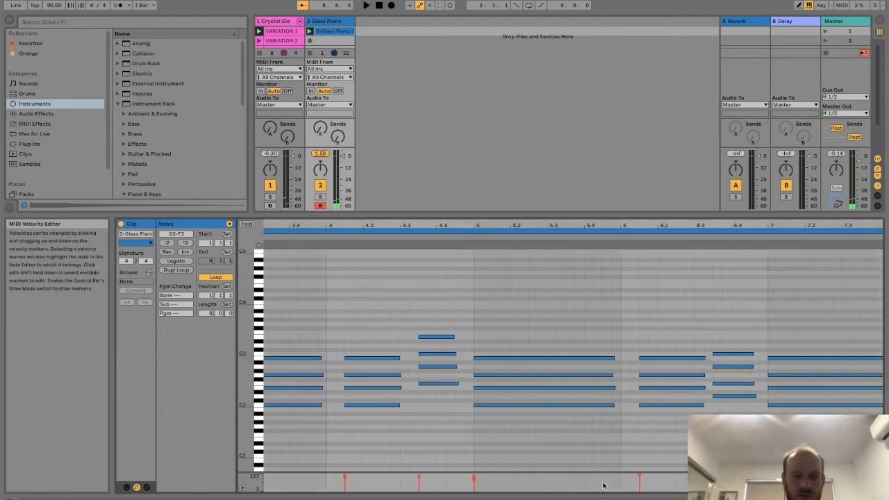
drag(435, 331, 450, 387)
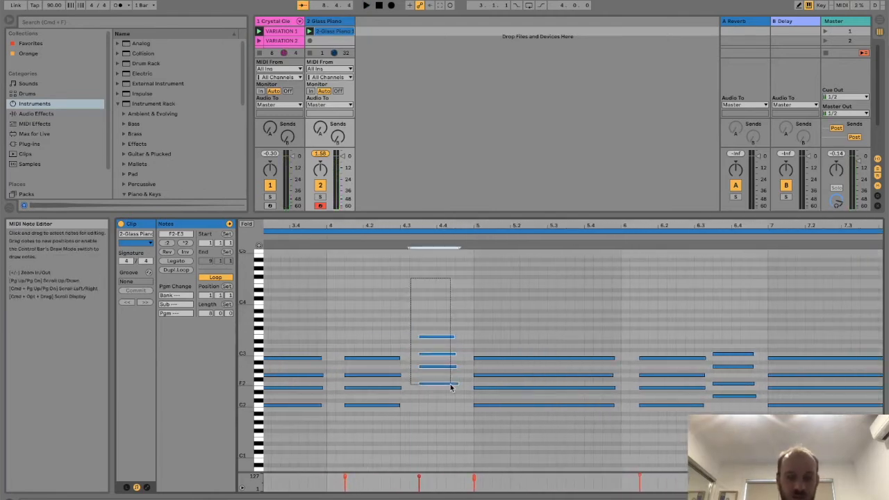
scroll(452, 391, right, 10)
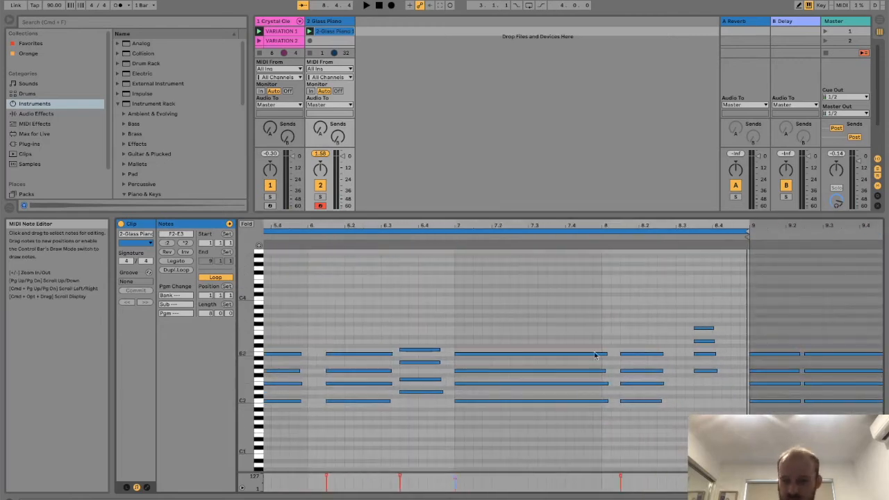
drag(702, 312, 702, 403)
key(ctrl+z)
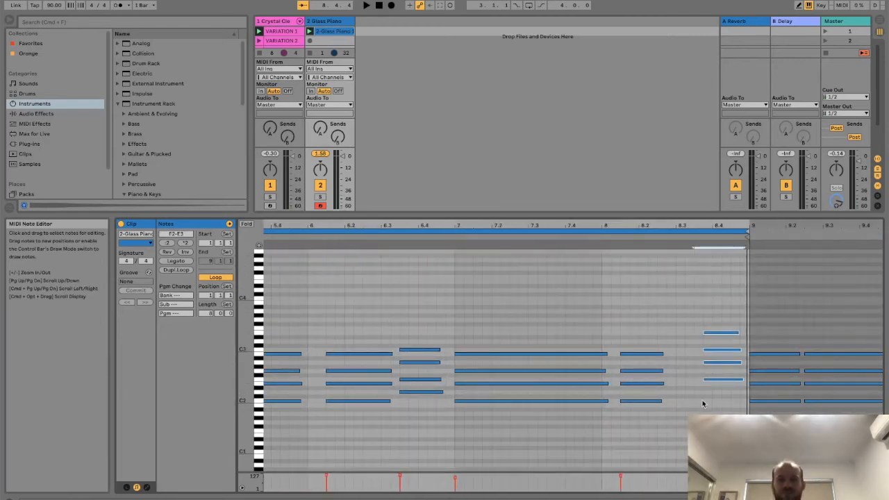
scroll(702, 403, left, 15)
scroll(702, 403, up, 1)
scroll(702, 403, left, 2)
scroll(704, 404, down, 3)
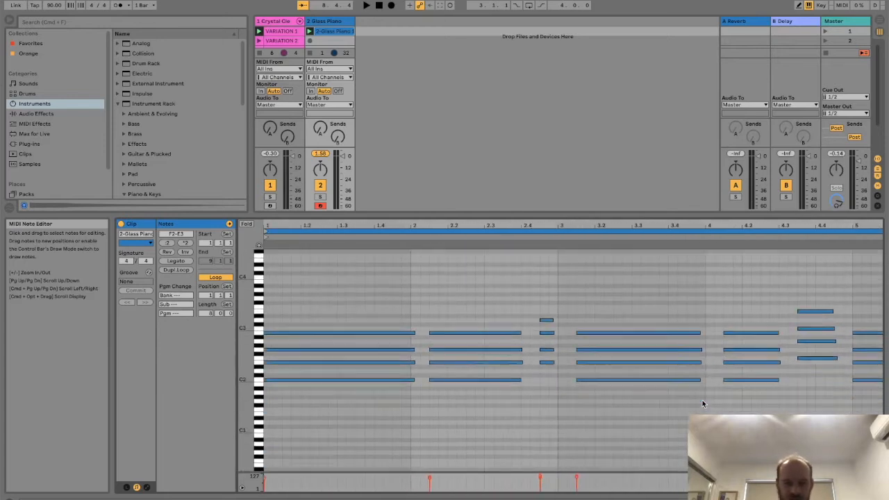
- Play the whole eight-bar Glass Piano clip from its start together with the drums
mouse_move(672, 494)
mouse_down()
mouse_move(672, 452)
mouse_move(672, 494)
mouse_up()
scroll(561, 451, up, 2)
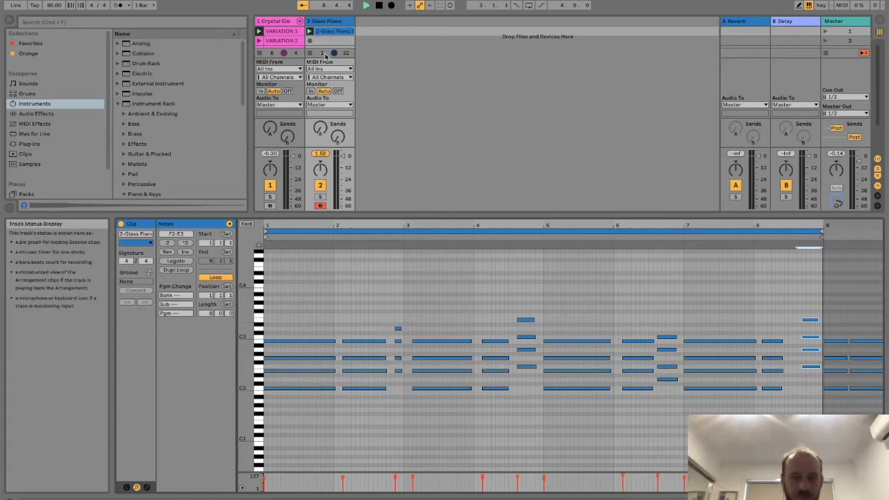
key(space)
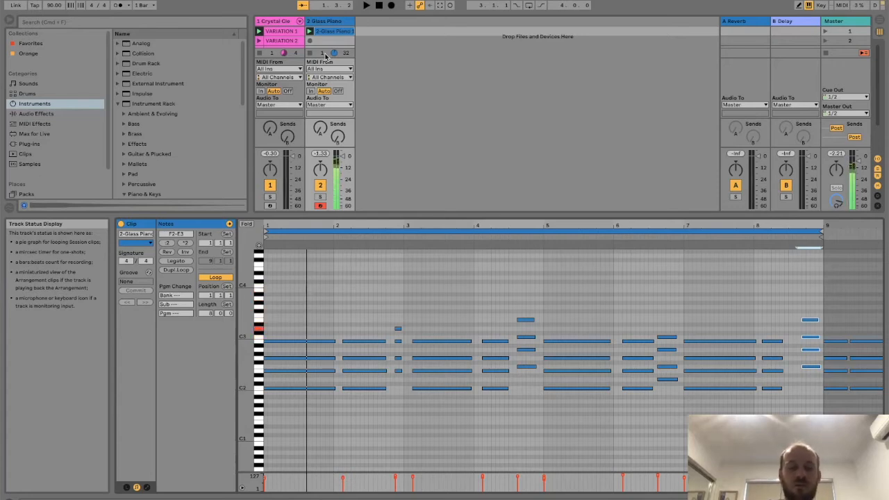
- Record a second four-bar chord clip in slot 2 of the Glass Piano track and delete it
click(310, 41)
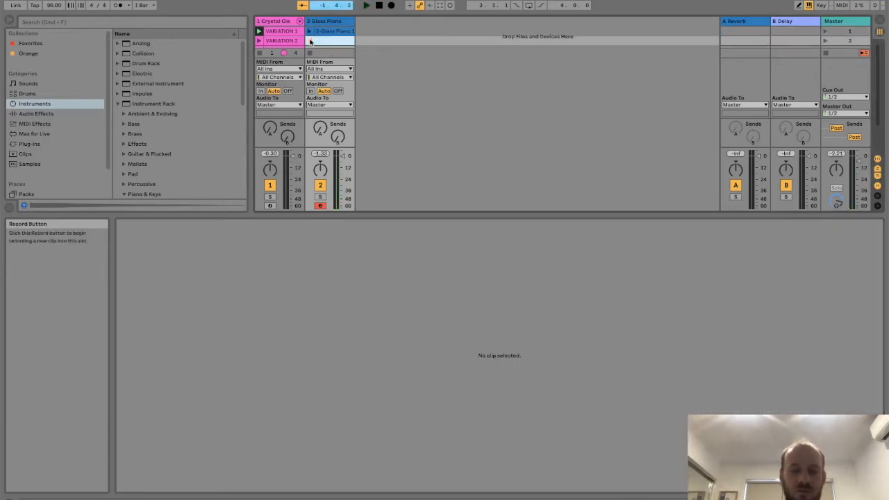
click(310, 41)
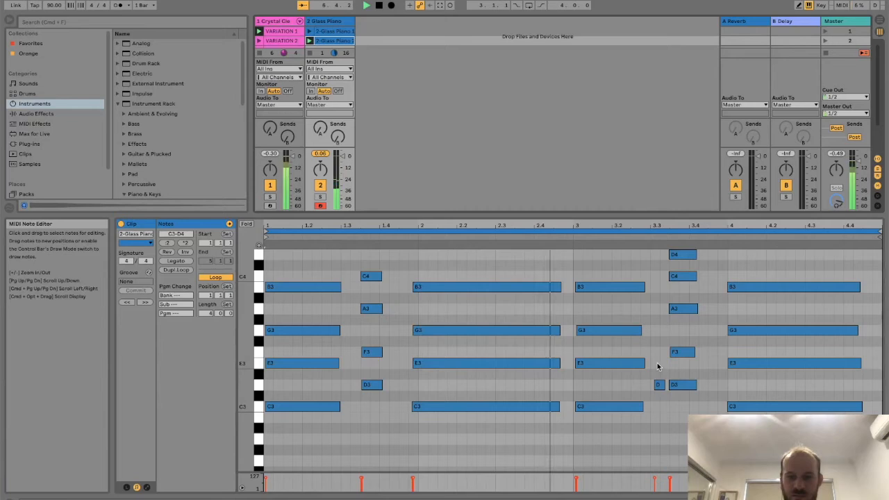
key(space)
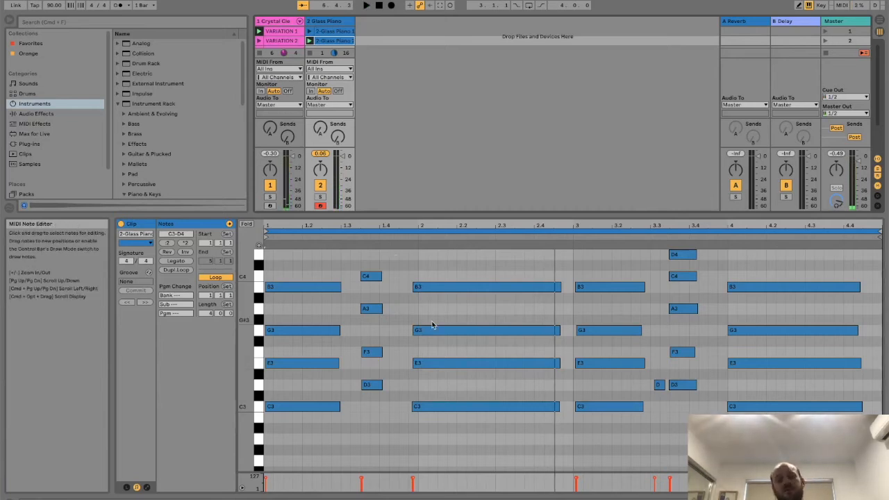
drag(319, 437, 801, 256)
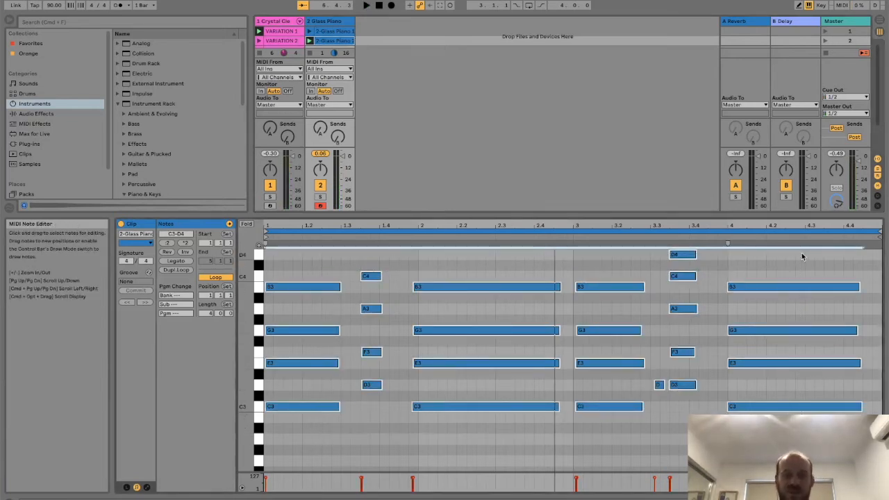
drag(511, 215, 504, 353)
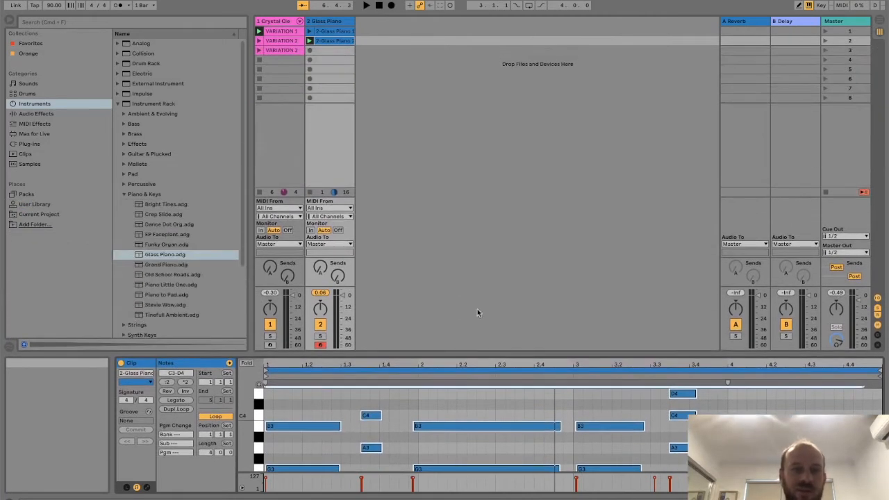
key(Delete)
- Rename the first Glass Piano clip as CHORDS and play it with VARIATION 1
click(325, 32)
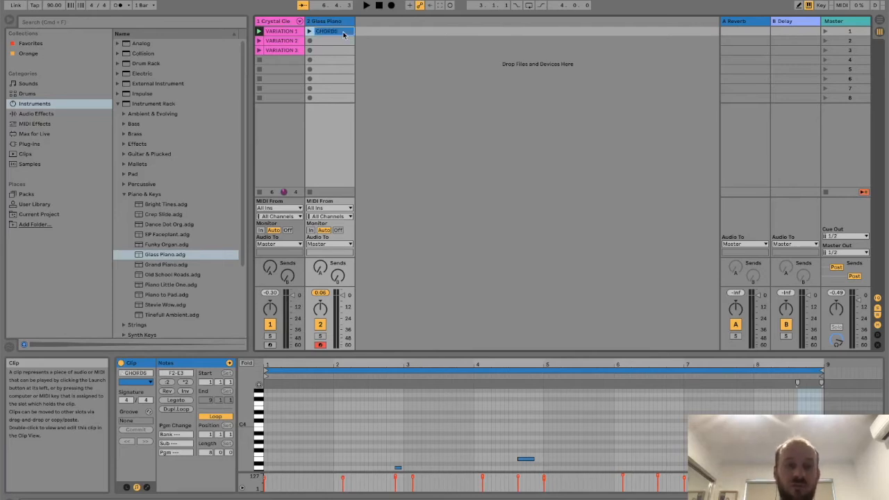
click(309, 31)
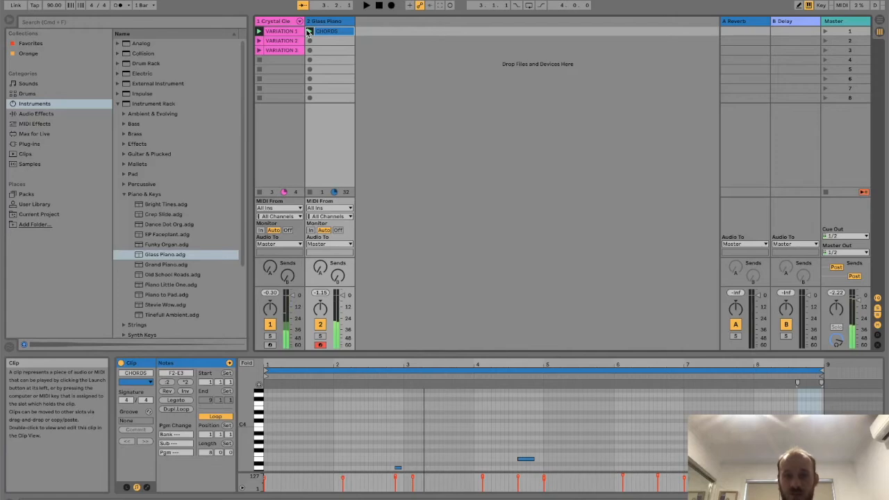
click(309, 32)
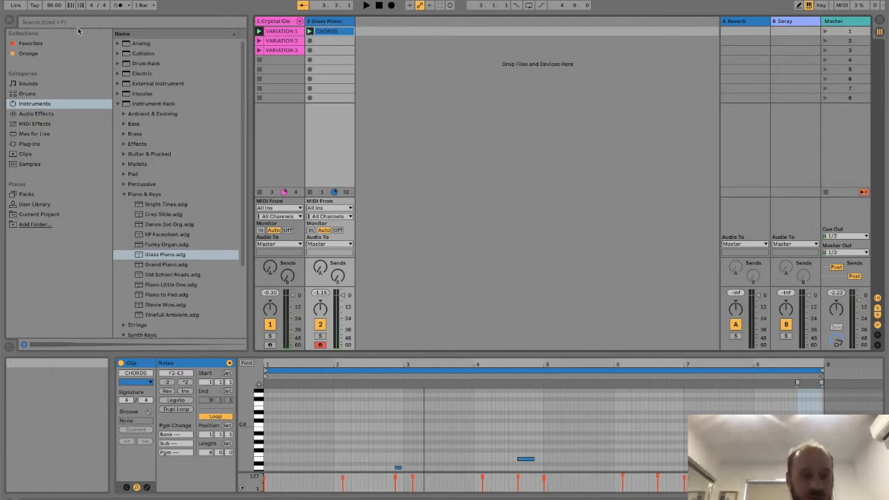
- Add a new track with the Bright Tines instrument beside Glass Piano and try it over the playing clips
click(166, 205)
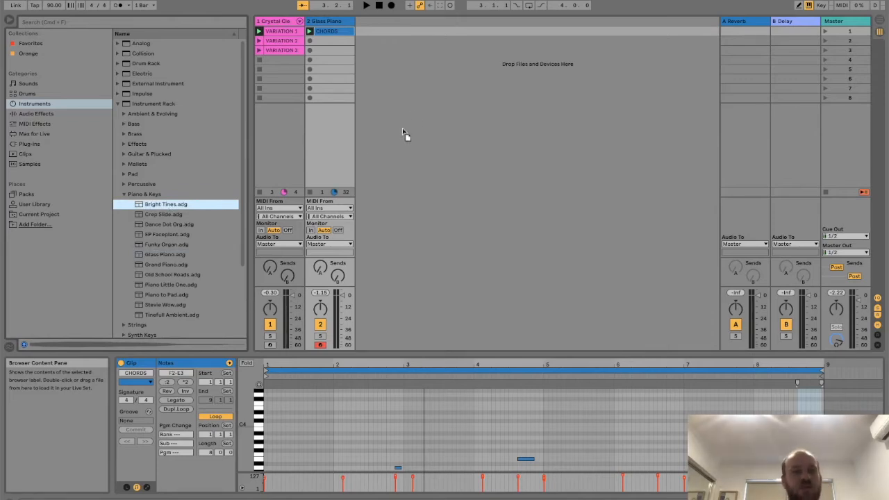
drag(413, 112, 413, 112)
key(space)
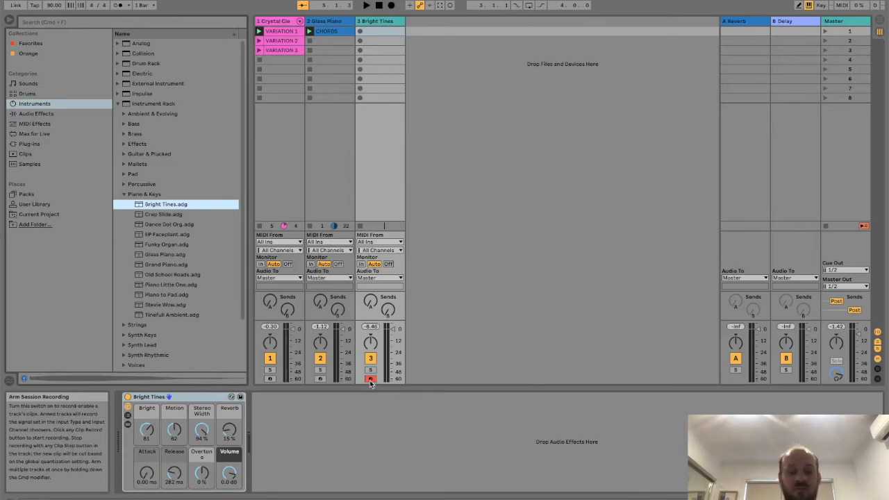
- Arm the Glass Piano and drum tracks in addition to Bright Tines, and disarm both again
super+click(322, 379)
super+click(271, 379)
super+click(320, 379)
super+click(270, 379)
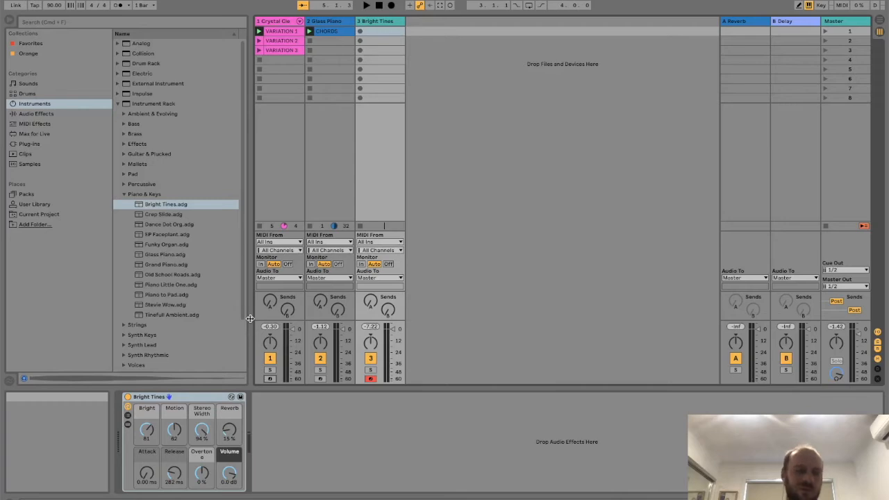
- Play the CHORDS clip without drums and try out the Glass Piano track's reverb and delay sends
drag(287, 310, 287, 361)
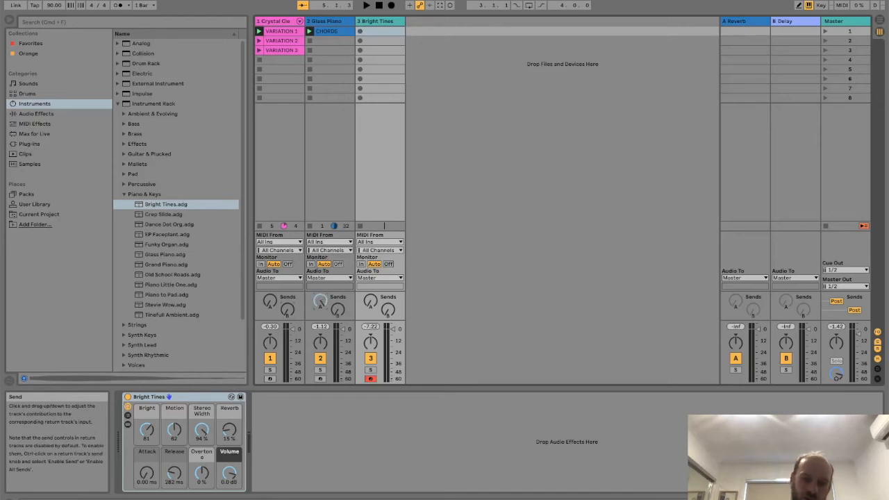
click(321, 31)
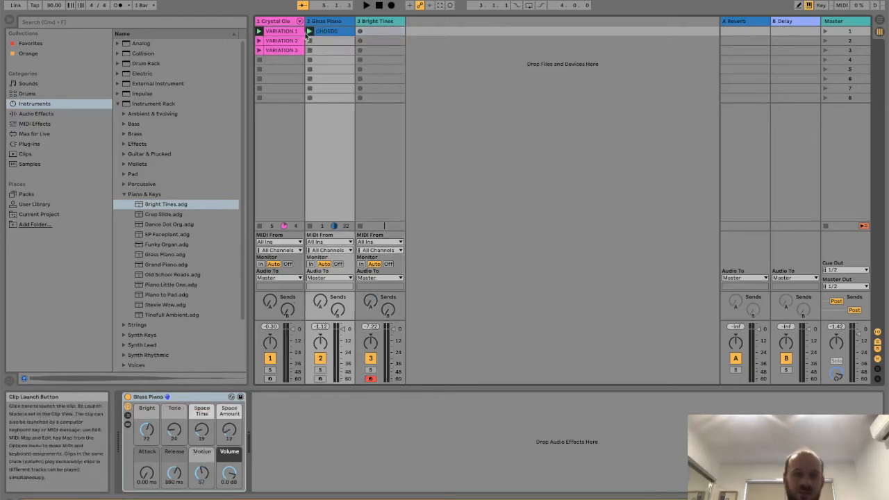
click(259, 61)
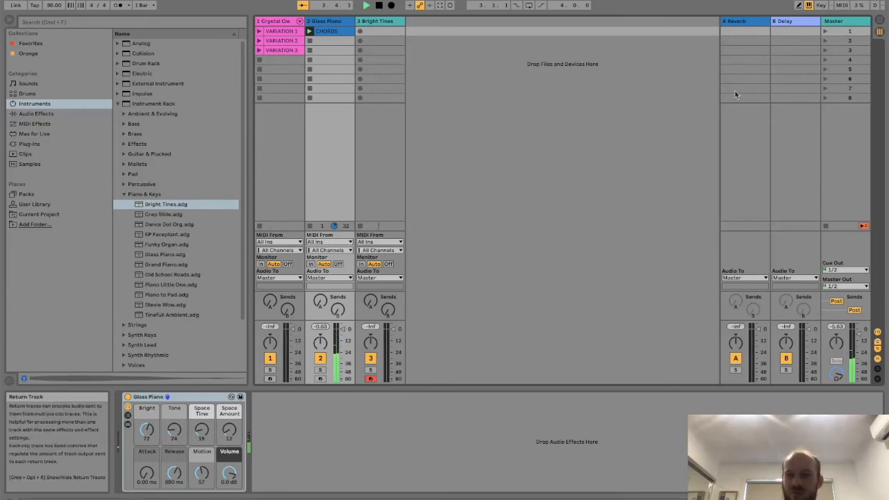
drag(319, 301, 320, 286)
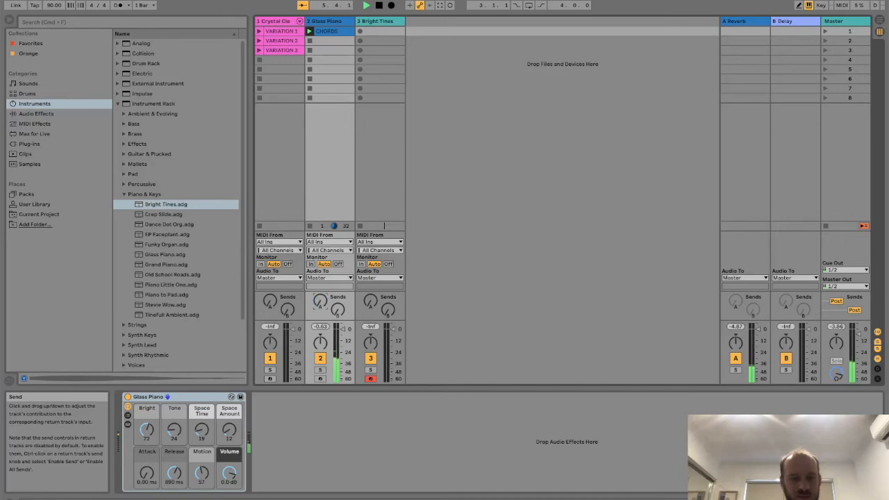
drag(338, 312, 337, 298)
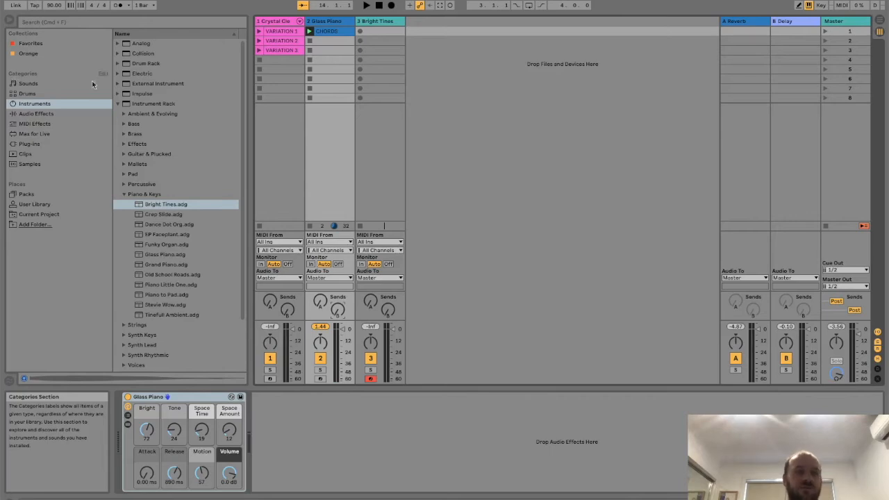
- Launch the VARIATION 1 drum clip alongside CHORDS and hide the browser
click(41, 114)
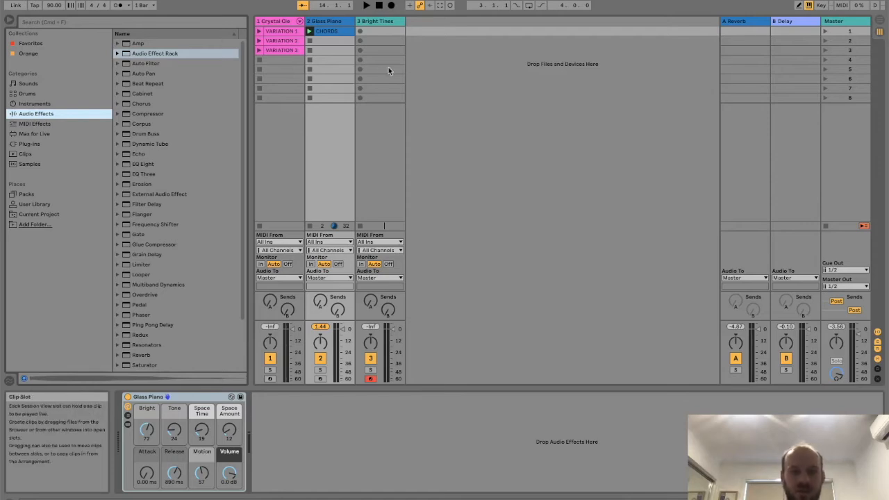
click(259, 31)
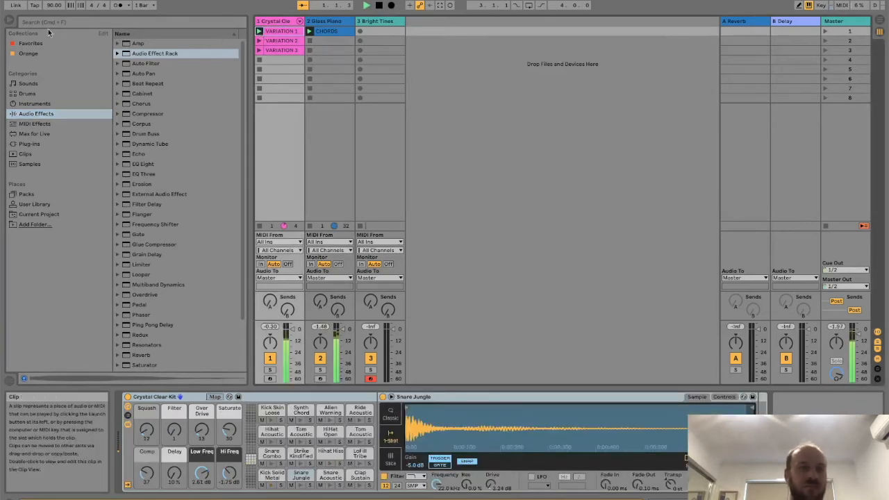
click(11, 24)
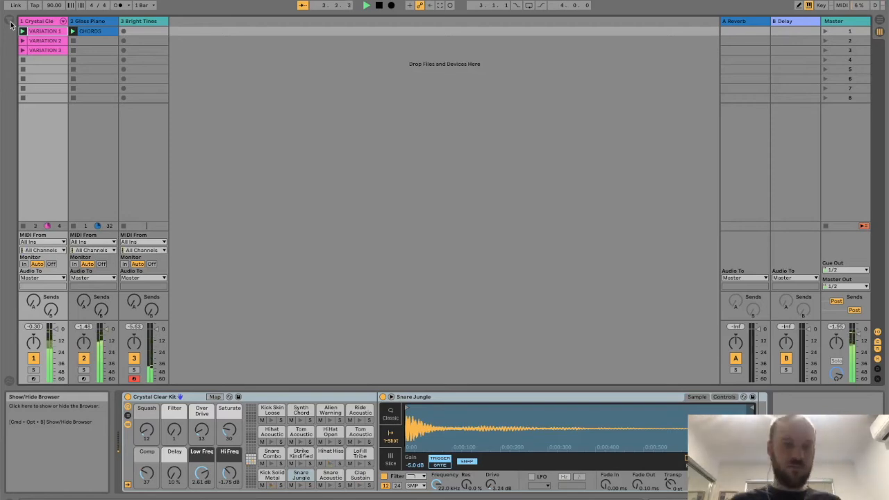
- Record a first take in slot 1 of the Bright Tines track and delete it
click(123, 34)
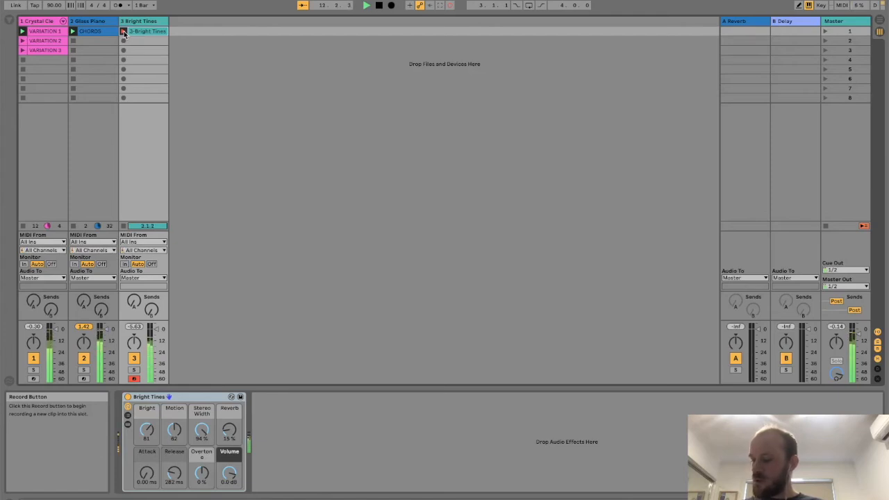
click(137, 33)
key(Delete)
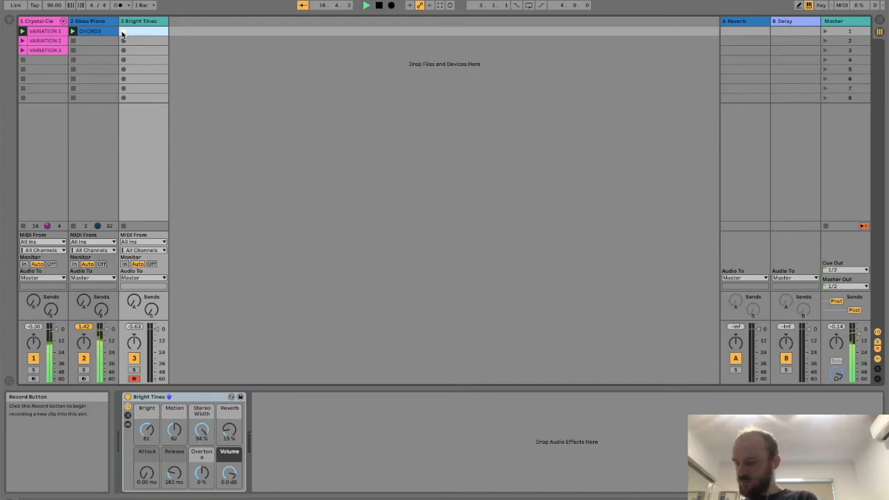
- Record an eight-bar melody clip in slot 1 of the Bright Tines track and play it back
click(122, 31)
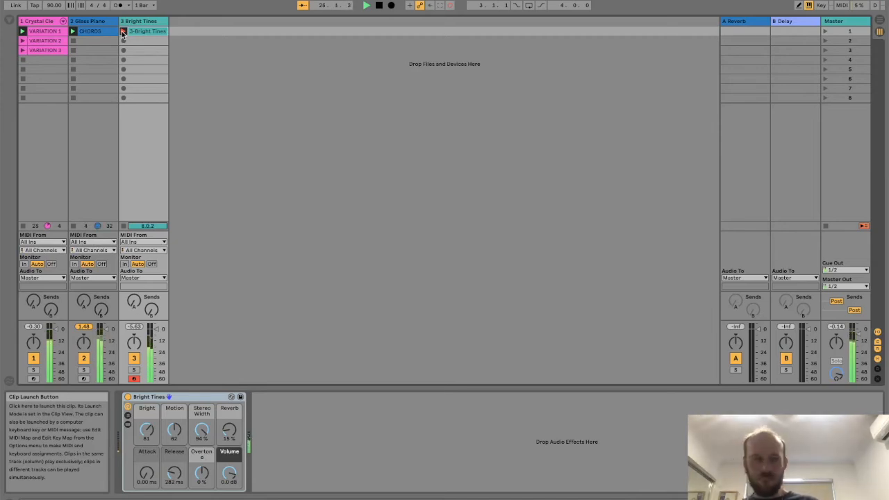
key(space)
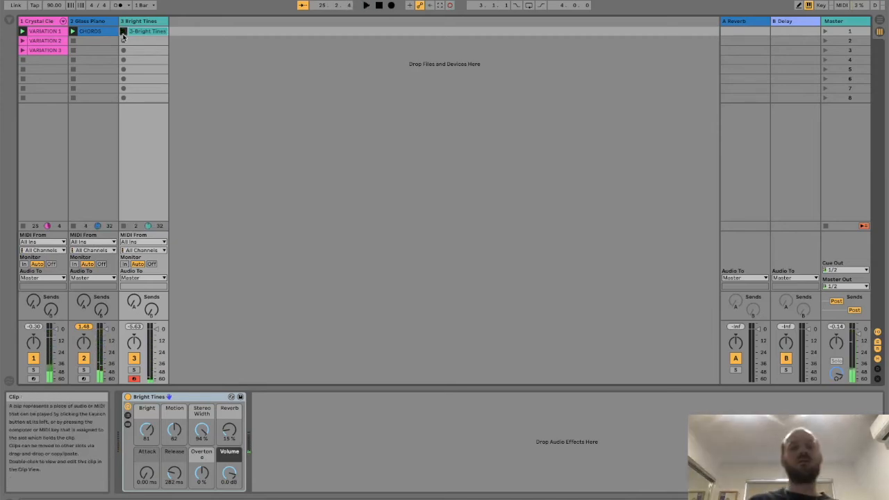
click(123, 32)
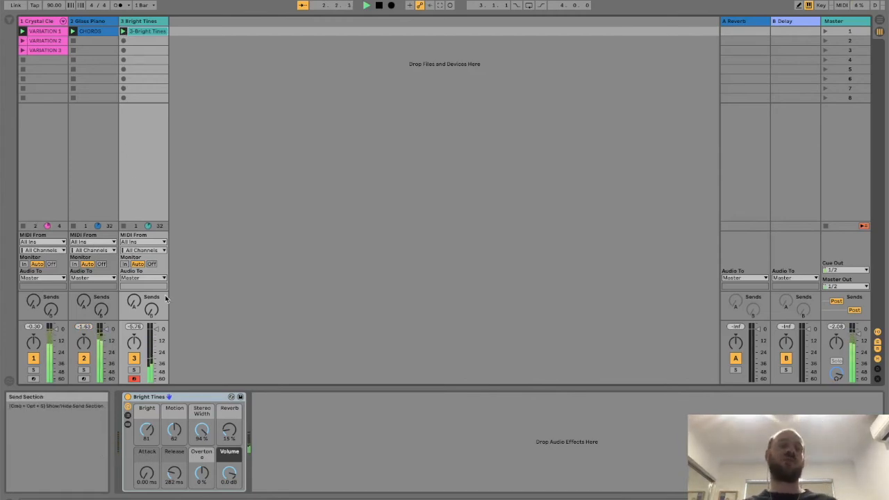
- Raise the delay send and add a little reverb send on the Bright Tines track during playback
mouse_move(151, 310)
mouse_down()
mouse_move(152, 297)
mouse_move(133, 290)
mouse_move(151, 293)
mouse_up()
click(133, 301)
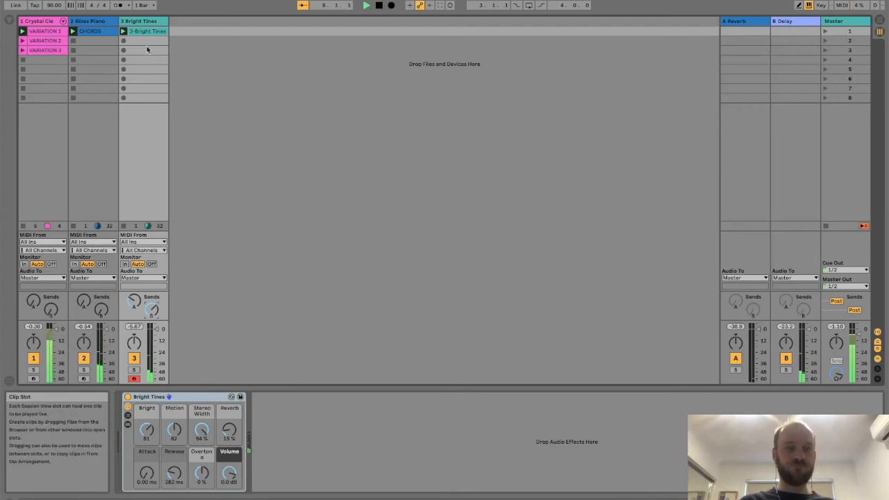
click(245, 82)
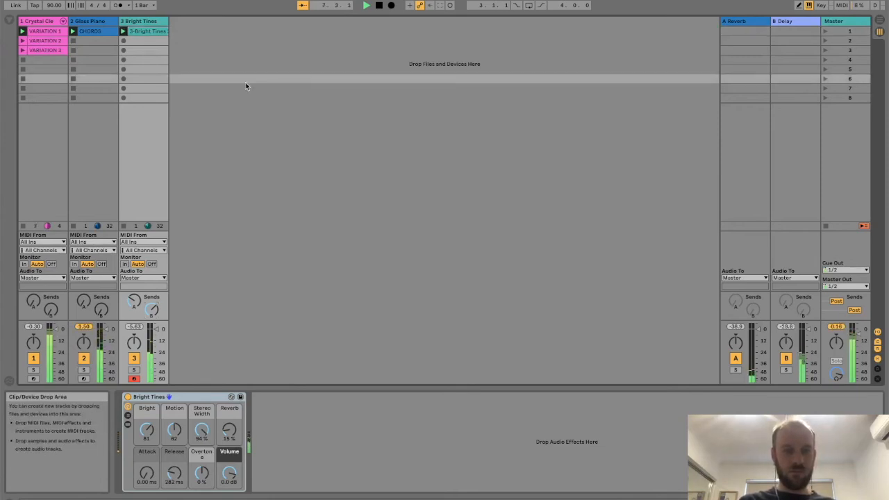
- Switch the drums to VARIATION 2 during playback, and stop the Glass Piano and drum clips
click(21, 44)
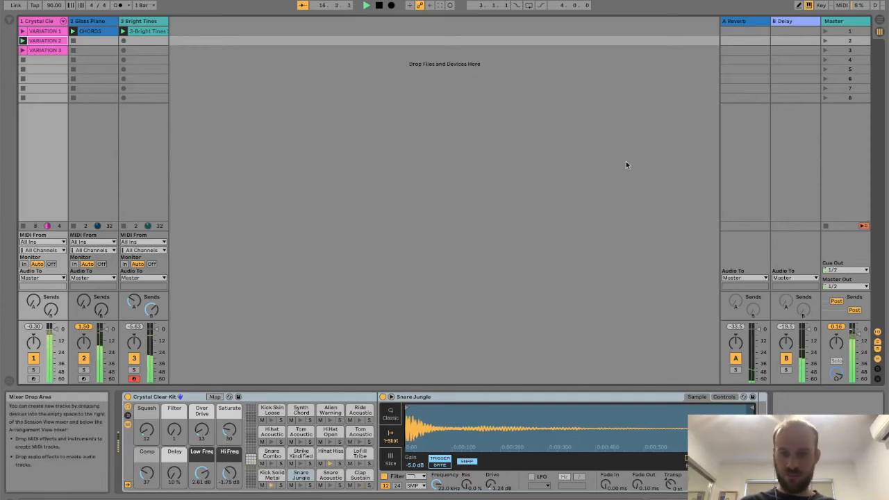
click(74, 226)
click(20, 226)
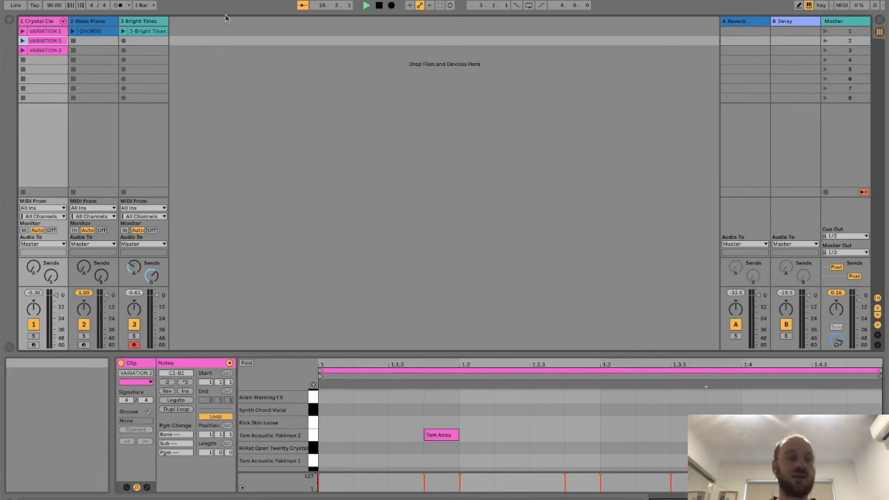
- Launch scene 1 with all three tracks and switch to scene 2
click(824, 32)
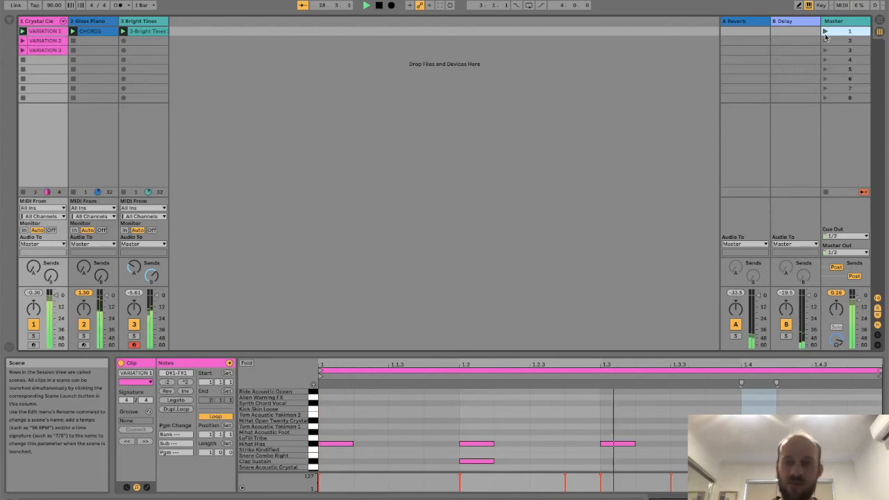
click(824, 40)
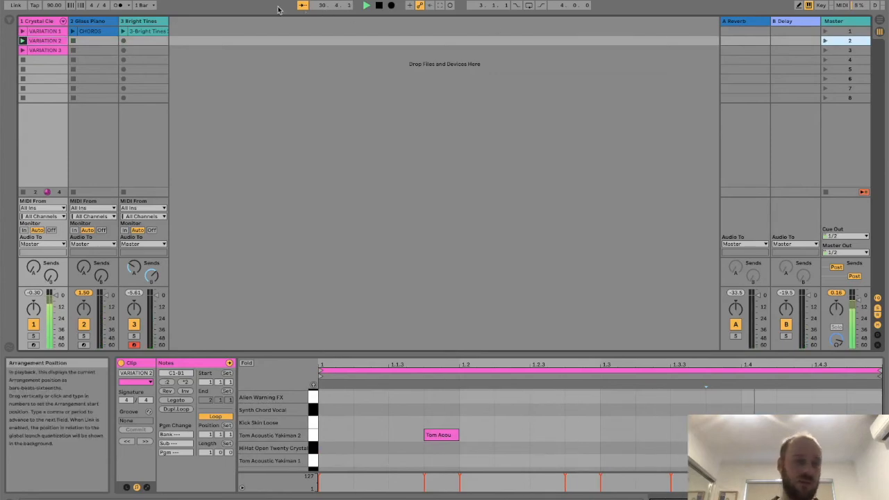
- Move the CHORDS clip to scene 2 and the Bright Tines clip to scene 3
click(86, 33)
drag(85, 35, 84, 41)
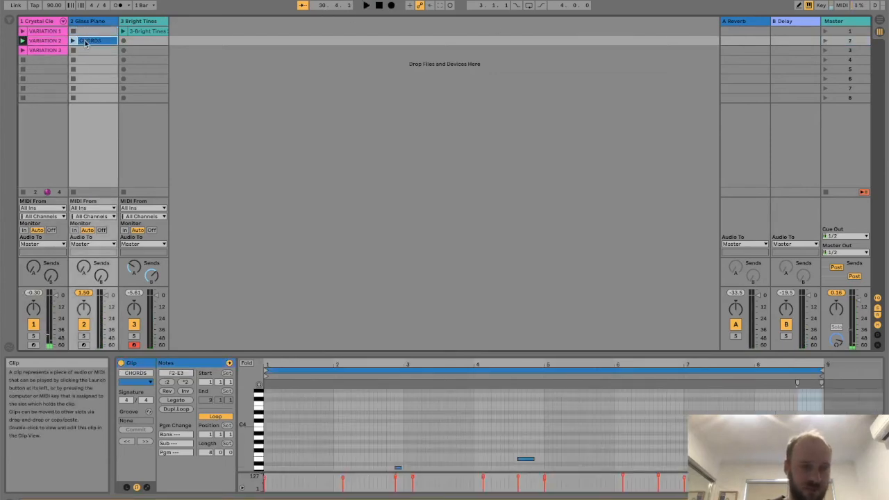
drag(148, 32, 148, 51)
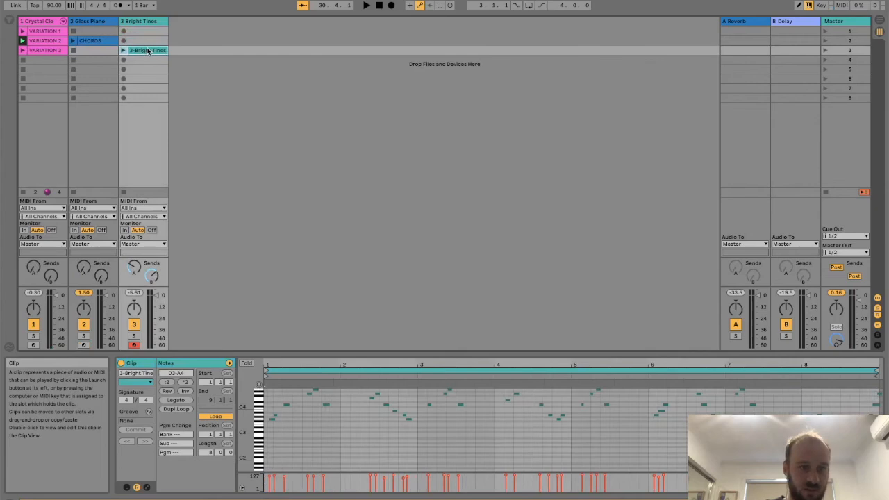
- Copy the CHORDS clip into scene 3 of the Glass Piano track and play the copy
click(87, 40)
click(82, 51)
key(super+v)
click(73, 50)
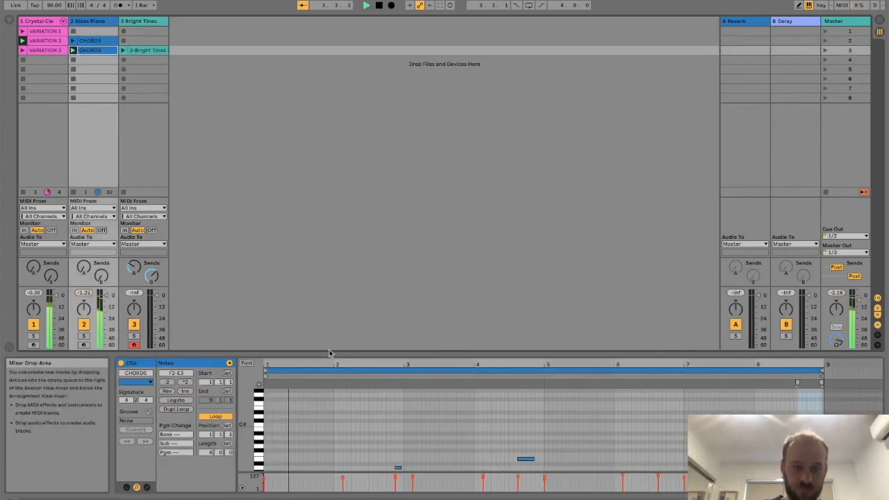
- Open the scene 2 CHORDS clip in an enlarged note editor and shorten its loop to two bars
mouse_move(327, 354)
mouse_down()
mouse_move(327, 157)
mouse_move(336, 341)
mouse_up()
click(90, 43)
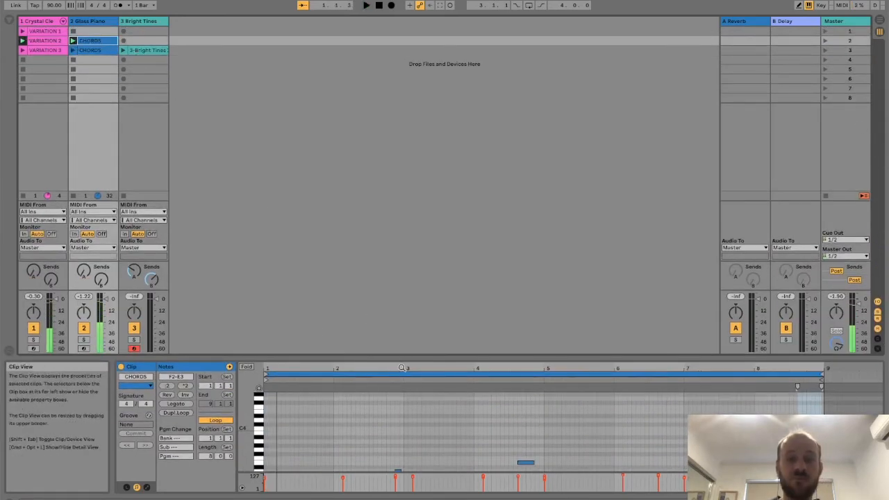
drag(406, 363, 427, 84)
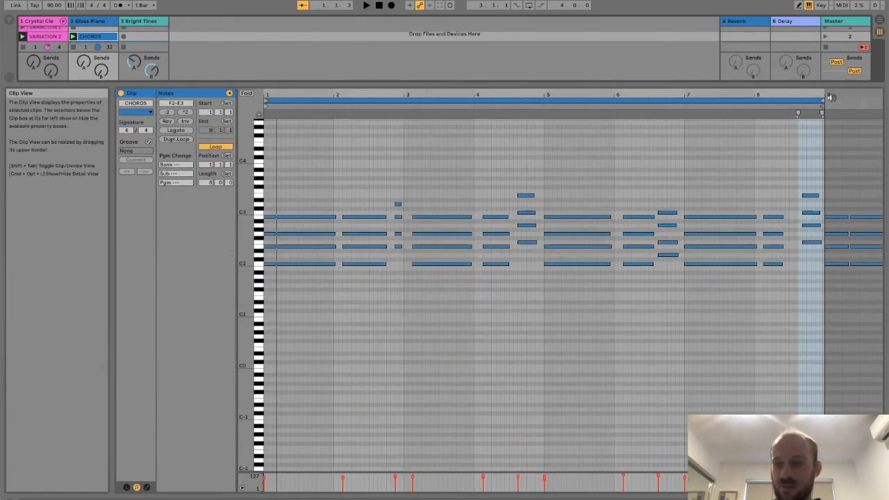
drag(821, 98, 357, 229)
key(space)
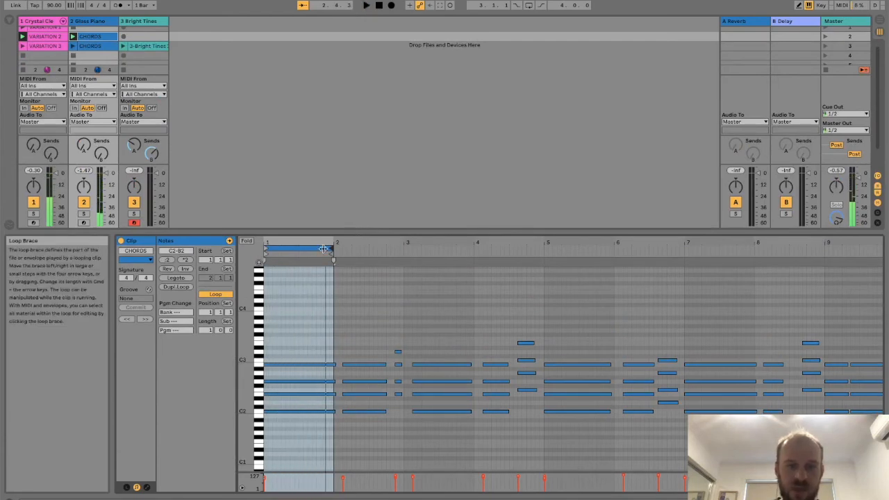
drag(323, 249, 403, 251)
- Delete the bar 2 notes in the scene 2 CHORDS clip, lengthen the first chord to fill both bars, and play the result
drag(400, 320, 343, 435)
key(Delete)
key(super+a)
click(365, 370)
mouse_move(351, 357)
mouse_down()
mouse_move(299, 421)
mouse_move(313, 310)
mouse_up()
click(333, 416)
drag(334, 363, 403, 363)
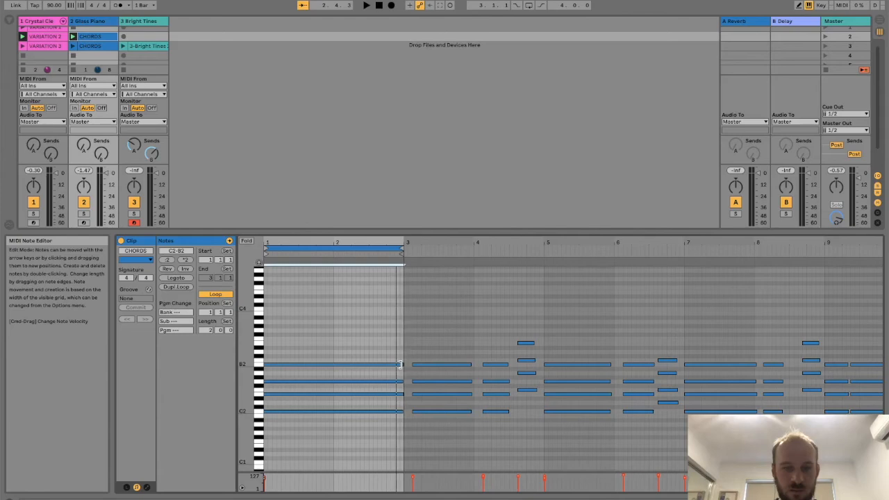
key(space)
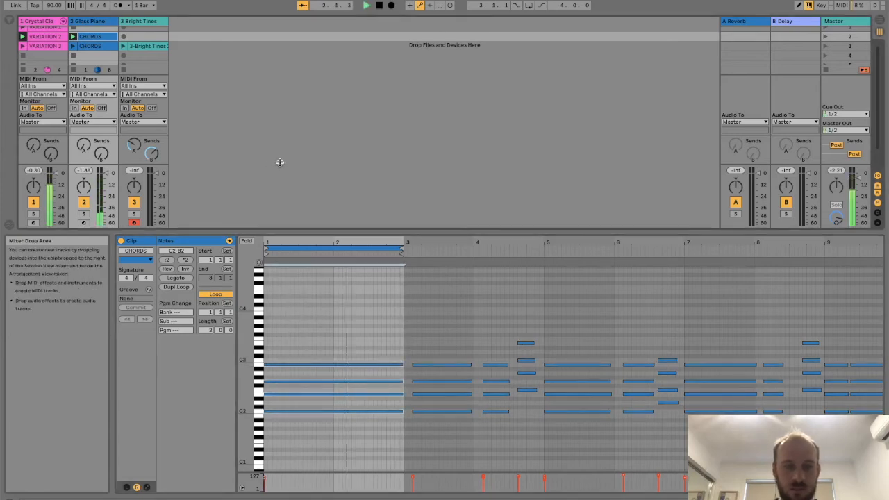
scroll(279, 161, up, 1)
key(space)
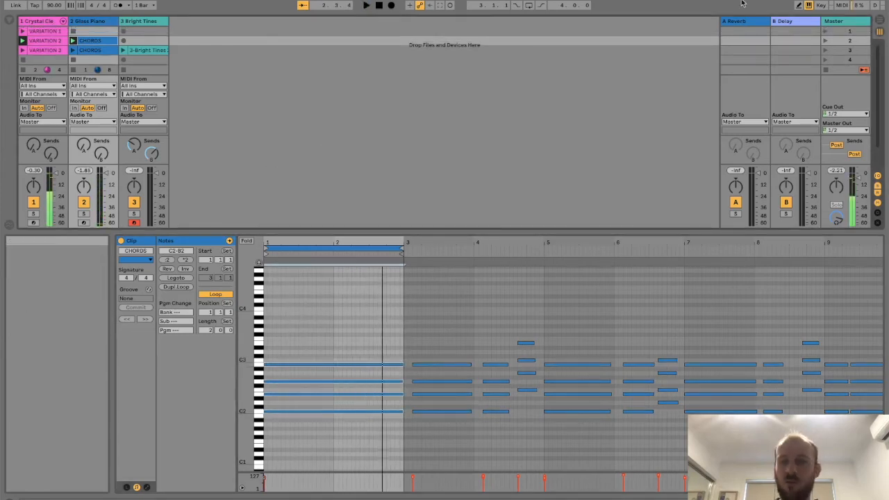
- Launch scenes 1, 2 and 3 in turn to audition the arrangement with the sustained chord in scene 2
click(825, 31)
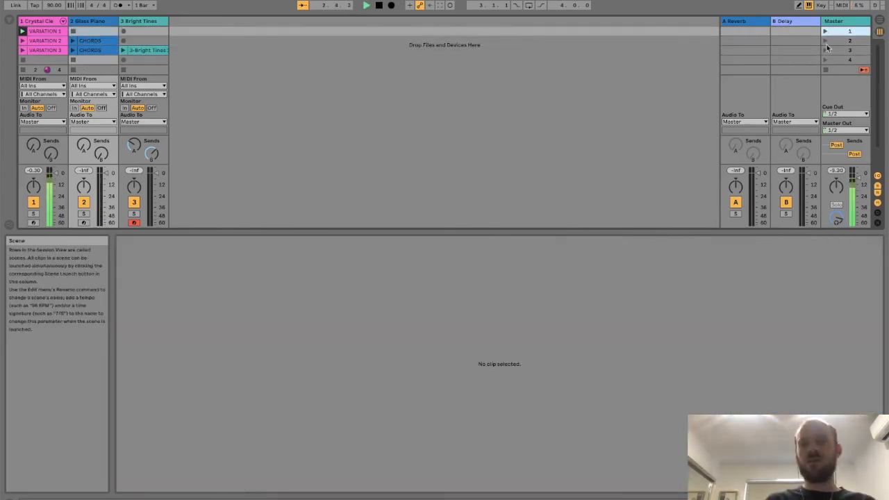
click(826, 42)
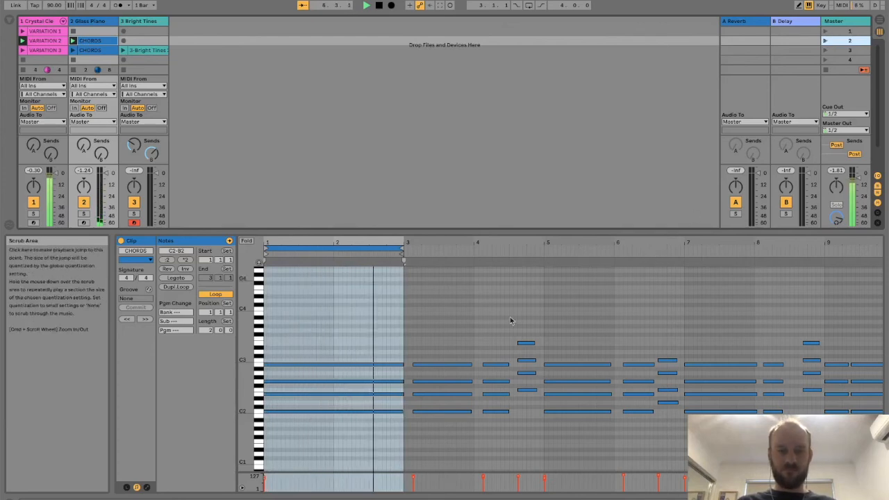
click(400, 411)
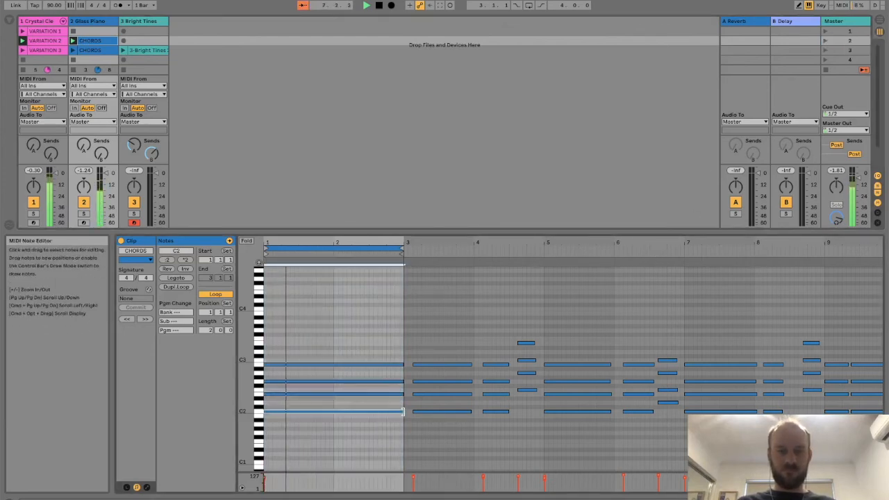
drag(384, 353, 372, 421)
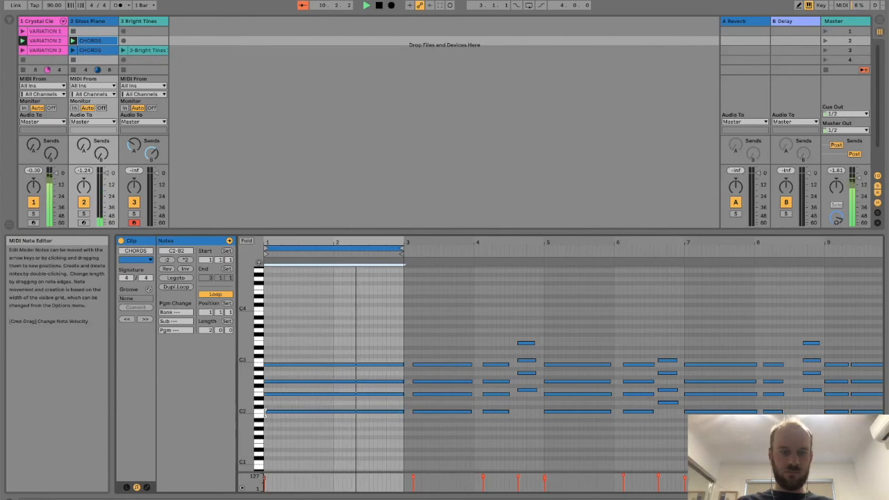
click(328, 326)
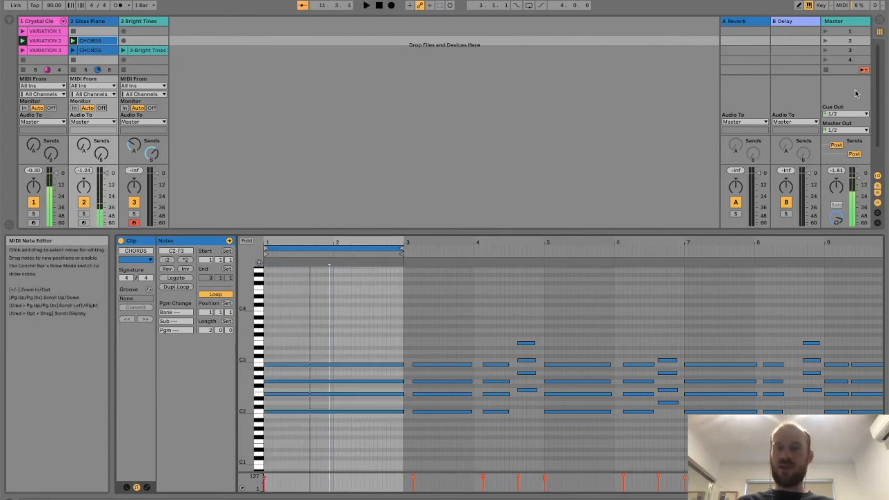
click(825, 51)
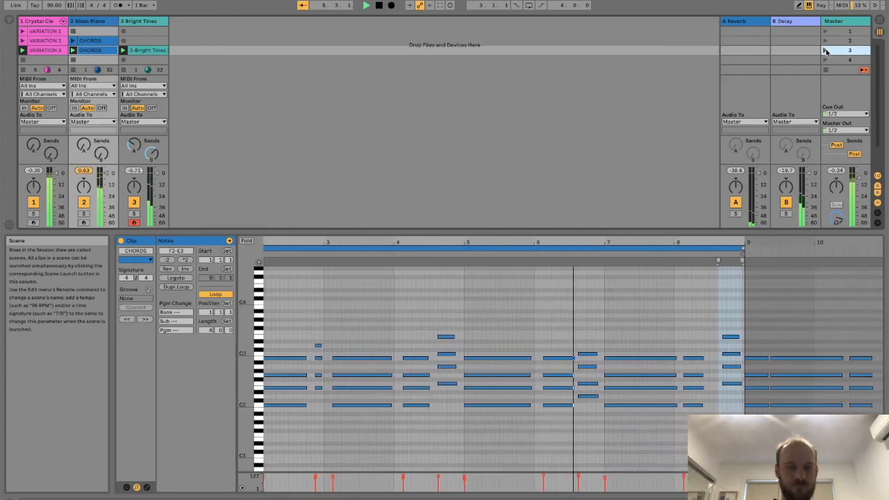
- Delete the last group of notes at the end of bar 8 in the Bright Tines clip and play around the loop end
click(146, 50)
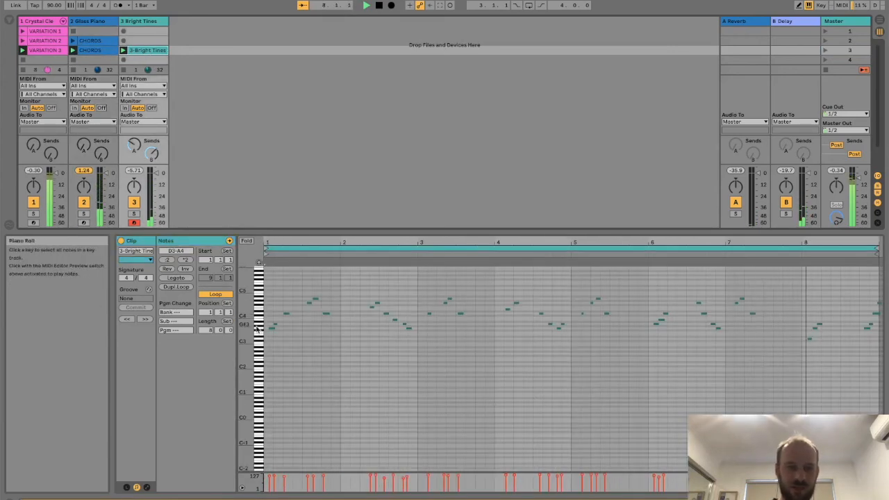
drag(246, 317, 276, 363)
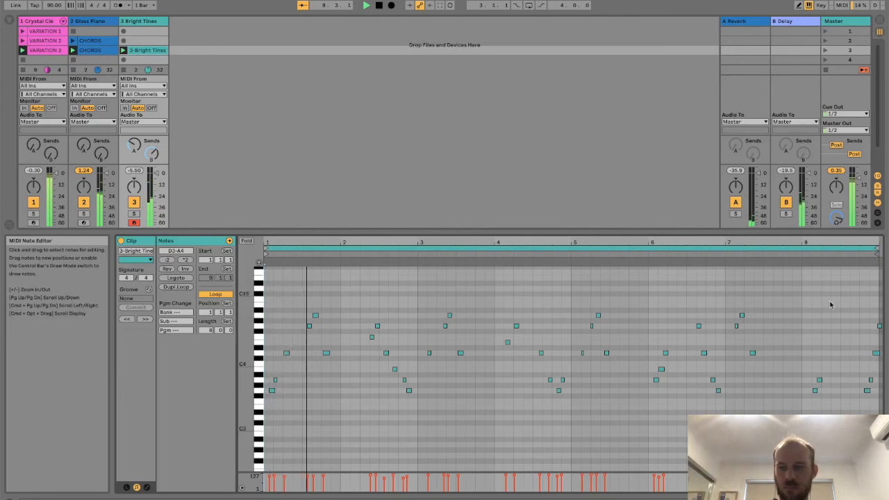
drag(839, 303, 885, 408)
key(Delete)
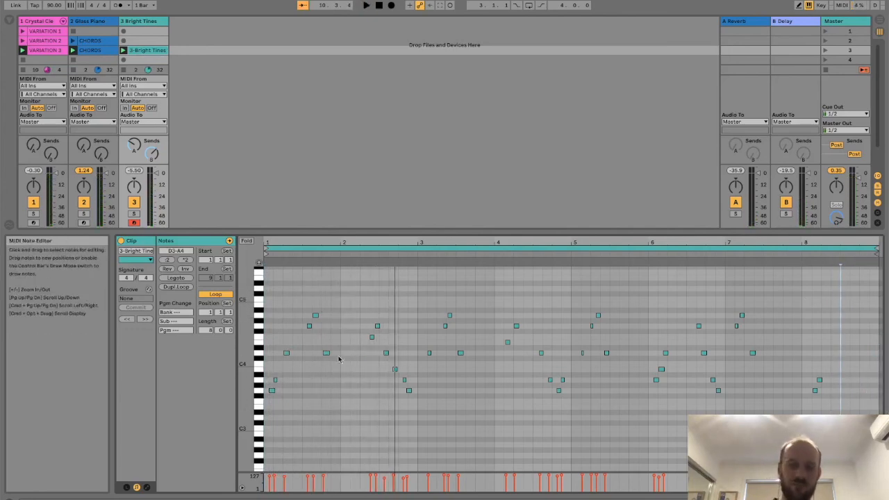
click(789, 253)
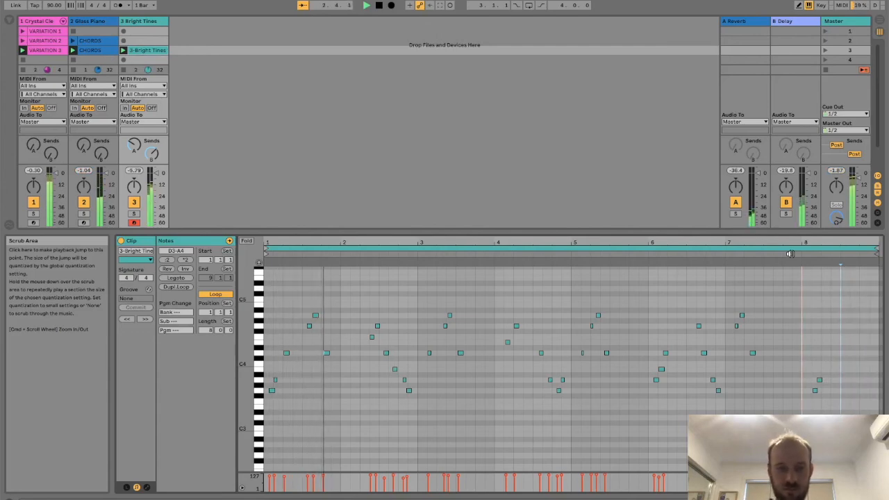
click(789, 254)
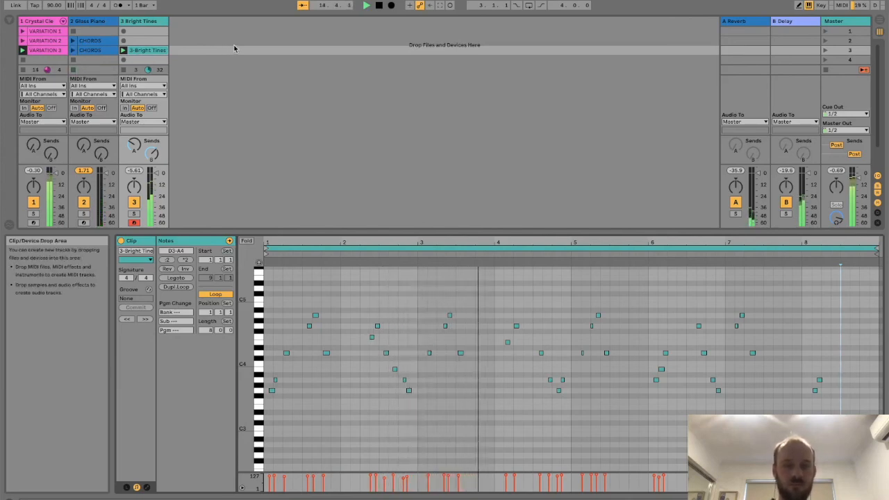
- Stop the Bright Tines and drum clips and collapse the clip view to show the full session grid
click(122, 70)
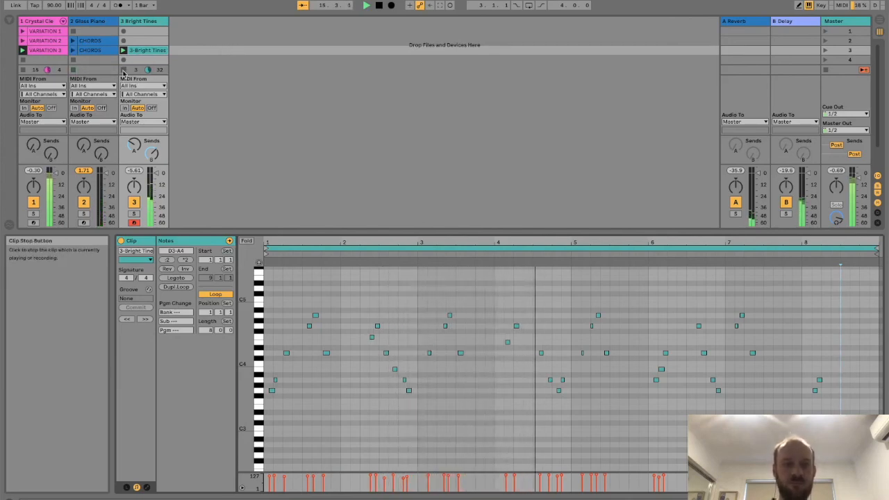
click(21, 32)
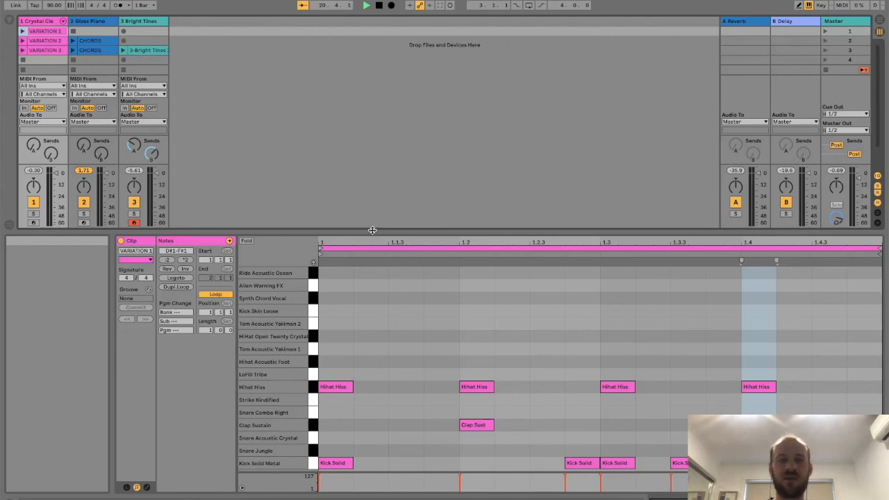
drag(372, 230, 431, 476)
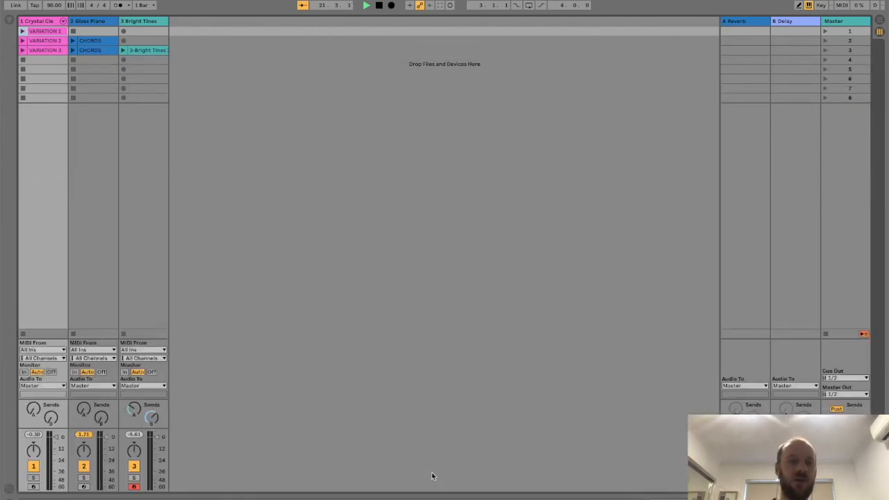
- Select the Glass Piano track and list the Pad presets of Instrument Rack in the instrument browser
click(91, 26)
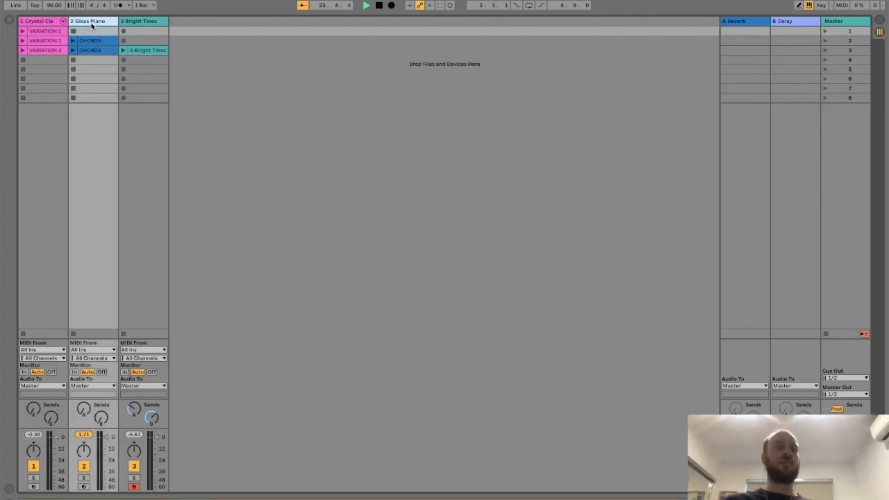
click(7, 23)
click(19, 105)
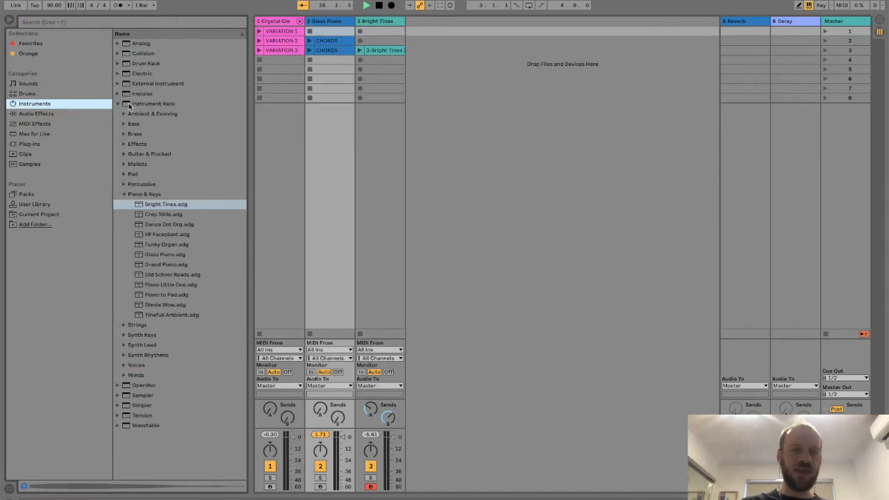
click(125, 195)
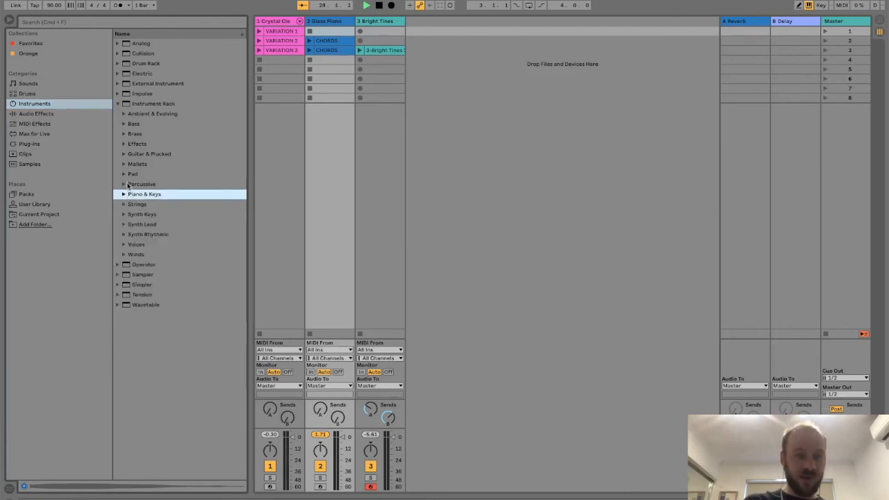
click(124, 174)
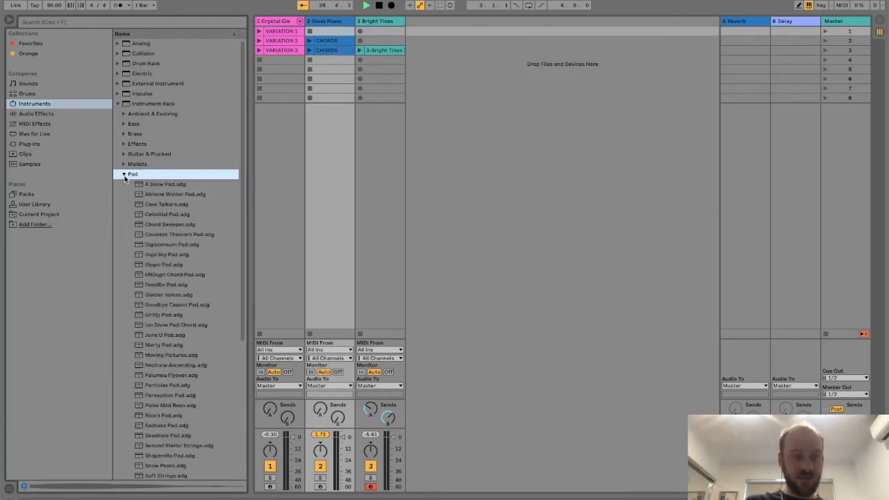
- Browse the Pad presets from Covalent Theorem Pad down to Gritty Pad
click(142, 234)
key(Down)
key(Down)
key(Down)
key(Down)
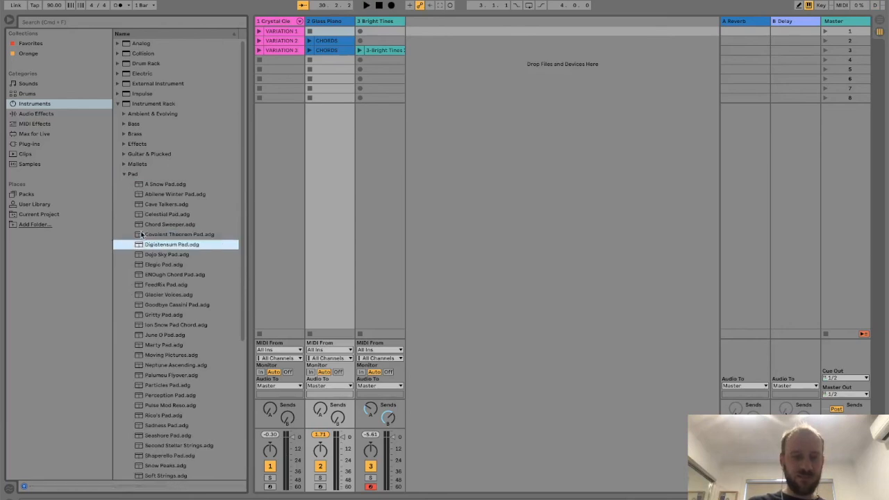
key(Down)
key(Down)
key(Down)
key(Down)
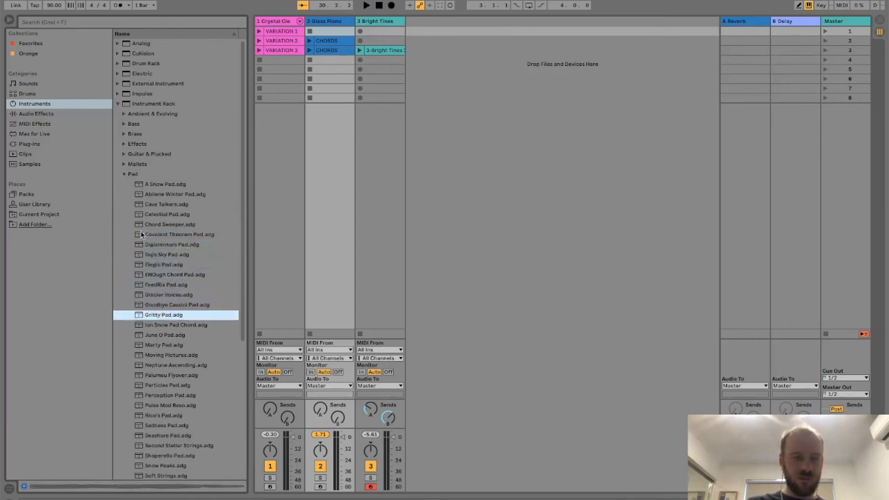
click(124, 175)
click(124, 174)
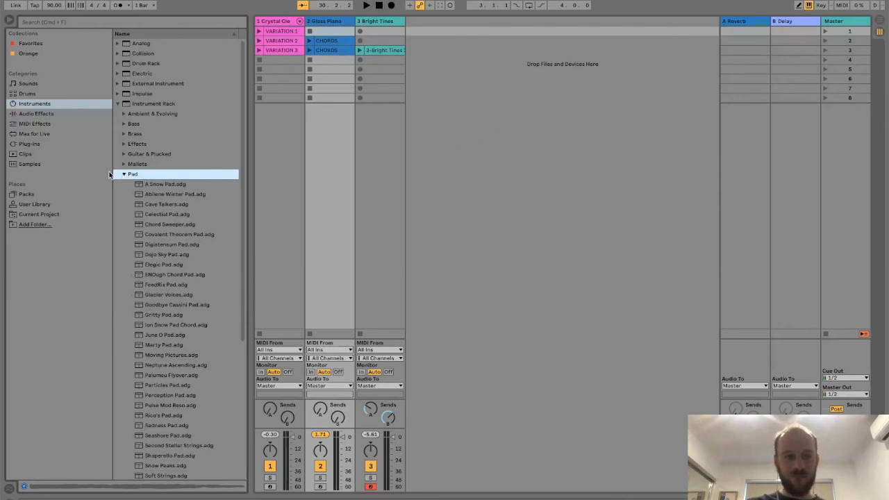
- Arm all three tracks for simultaneous recording and disarm every track again
click(319, 486)
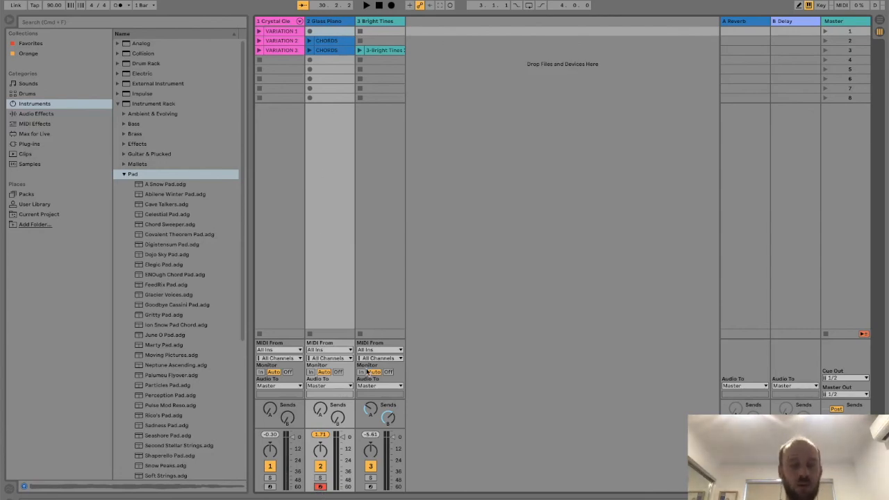
click(370, 486)
click(270, 486)
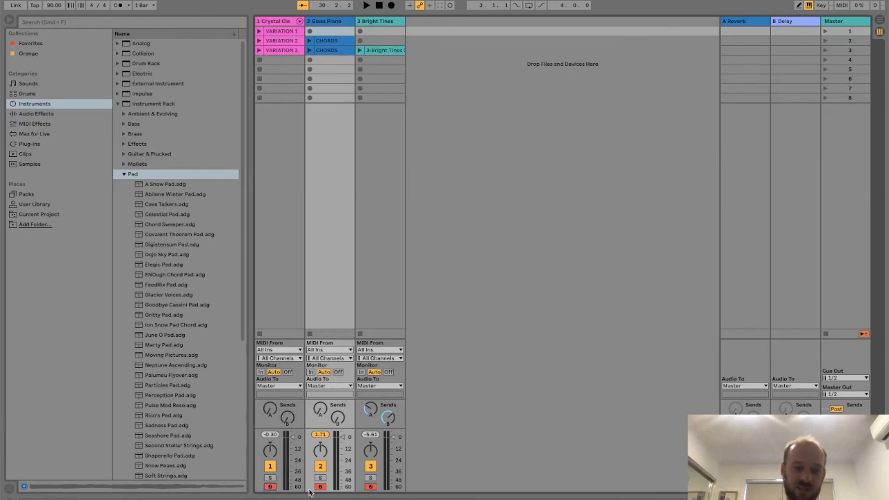
click(272, 486)
click(367, 486)
click(320, 486)
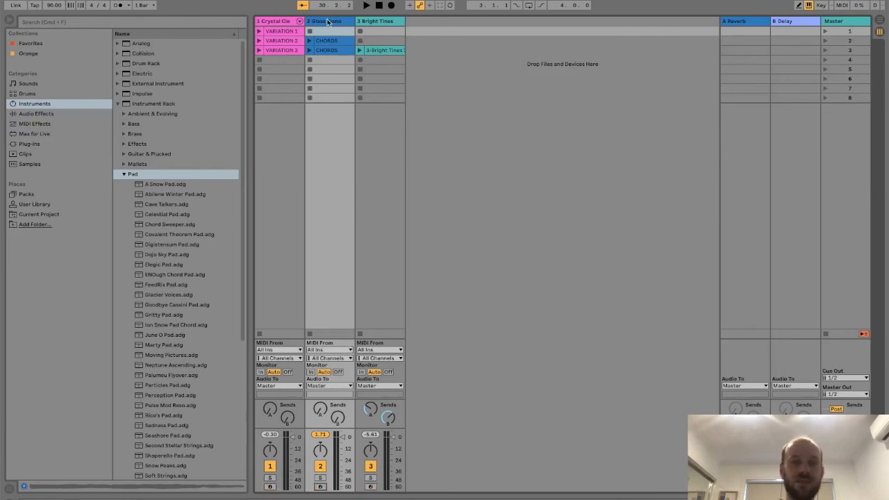
- Select the Glass Piano and Bright Tines tracks in turn and collapse the Pad preset category
click(329, 22)
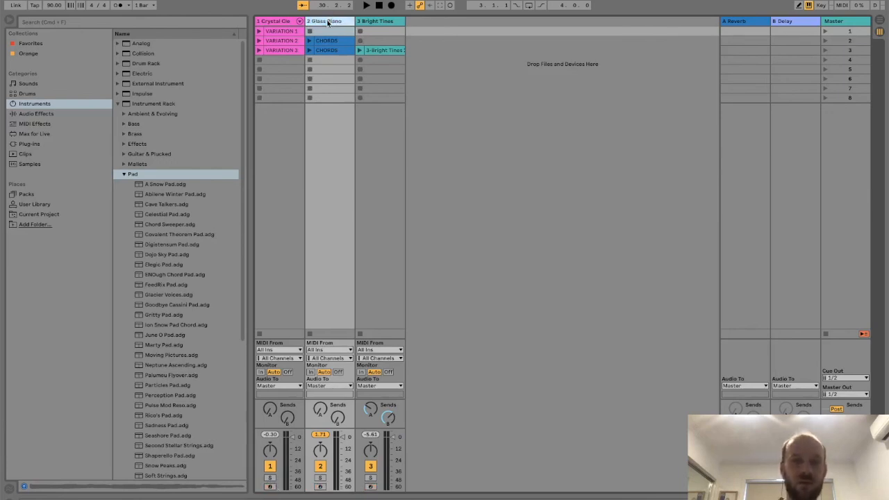
click(379, 22)
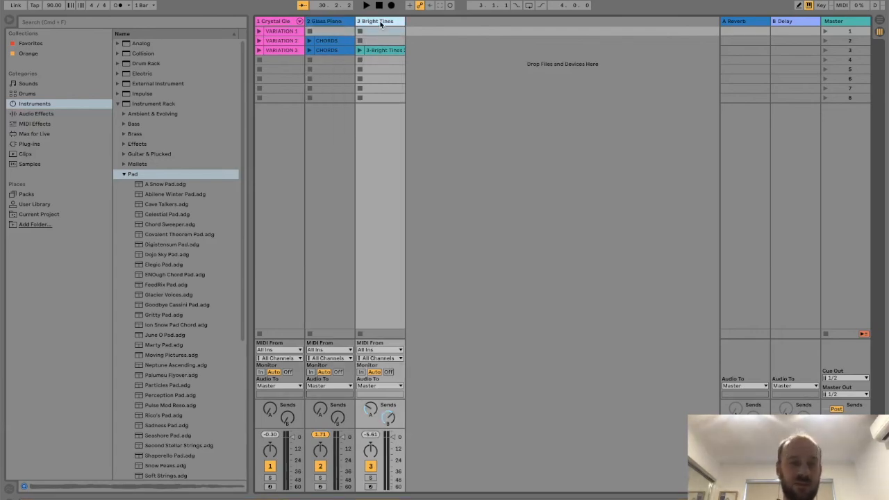
click(124, 175)
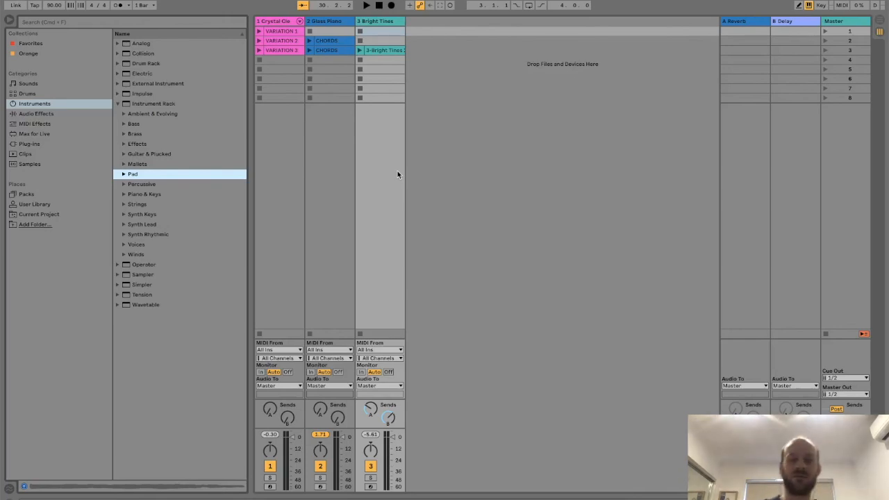
click(416, 490)
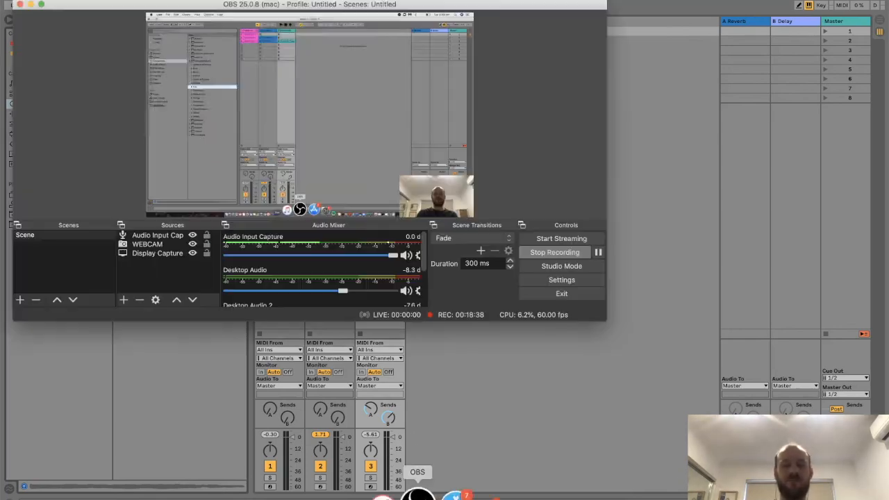